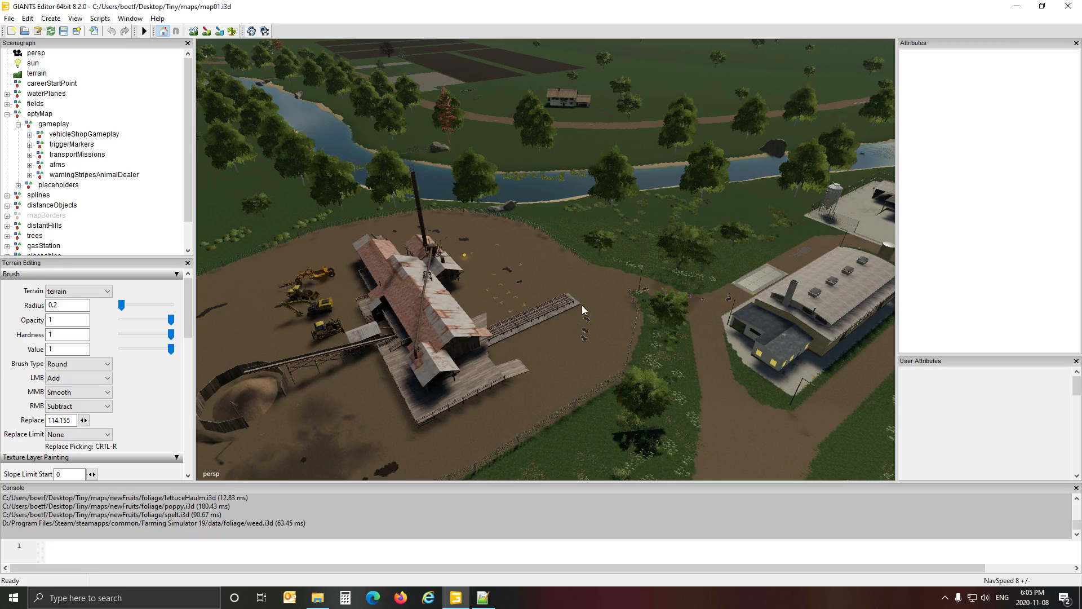
# Step: Select the transportMissions group in the scenegraph and view its trigger markers beside the sawmill building
pyautogui.moveTo(605, 352); pyautogui.dragTo(655, 351, button='right')
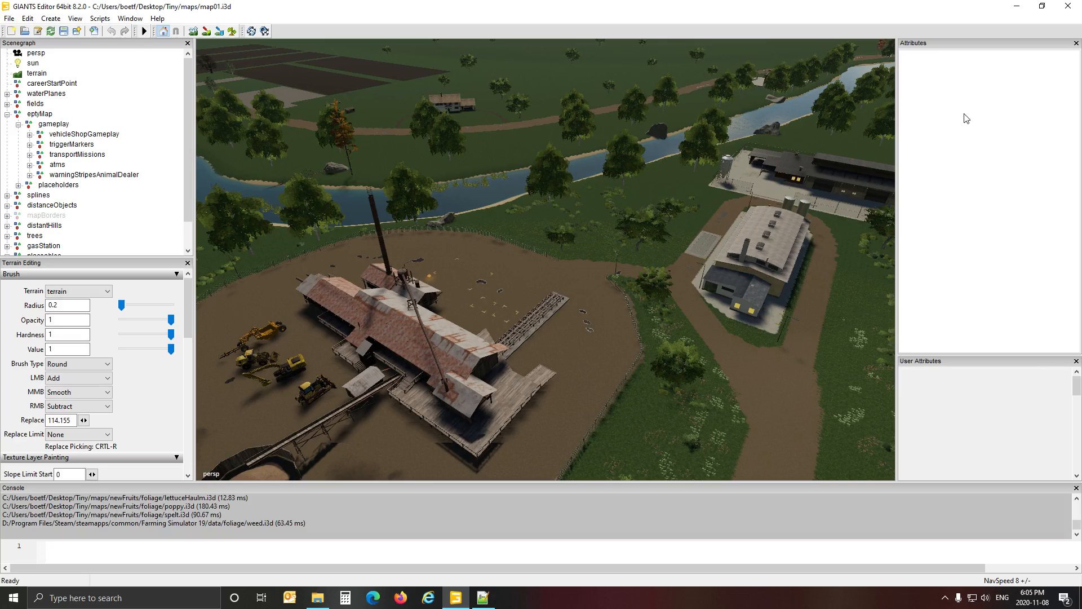
pyautogui.click(83, 156)
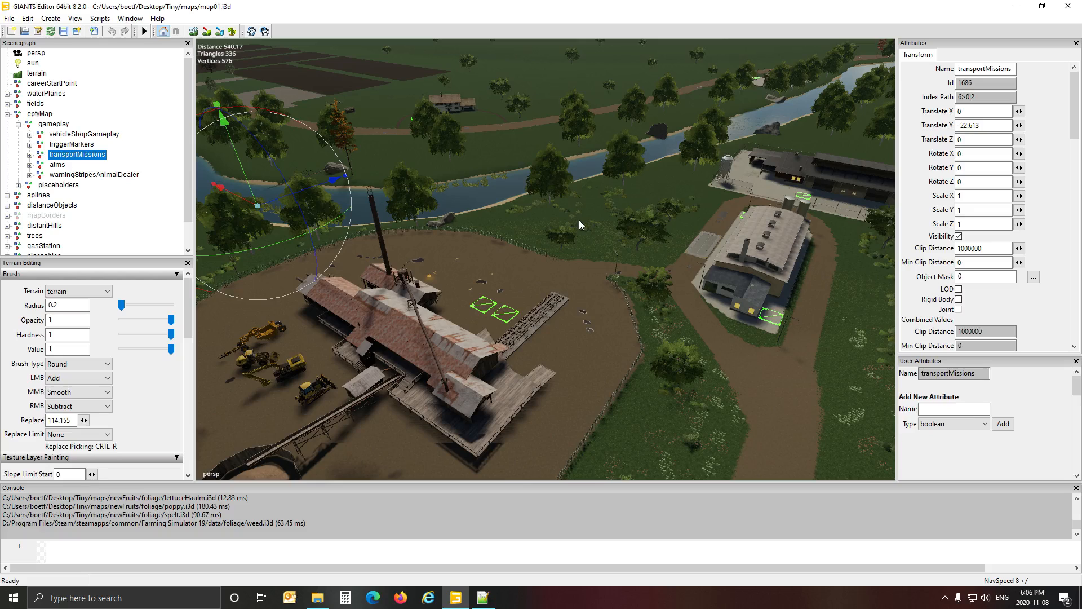
pyautogui.keyDown('alt'); pyautogui.moveTo(569, 266); pyautogui.dragTo(528, 271); pyautogui.keyUp('alt')
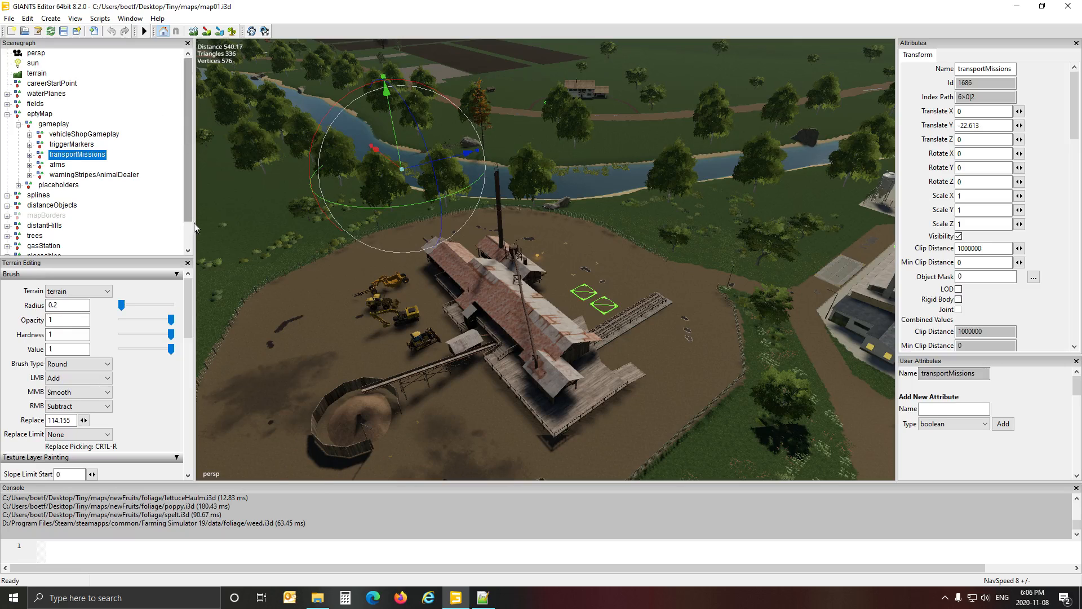
pyautogui.click(317, 598)
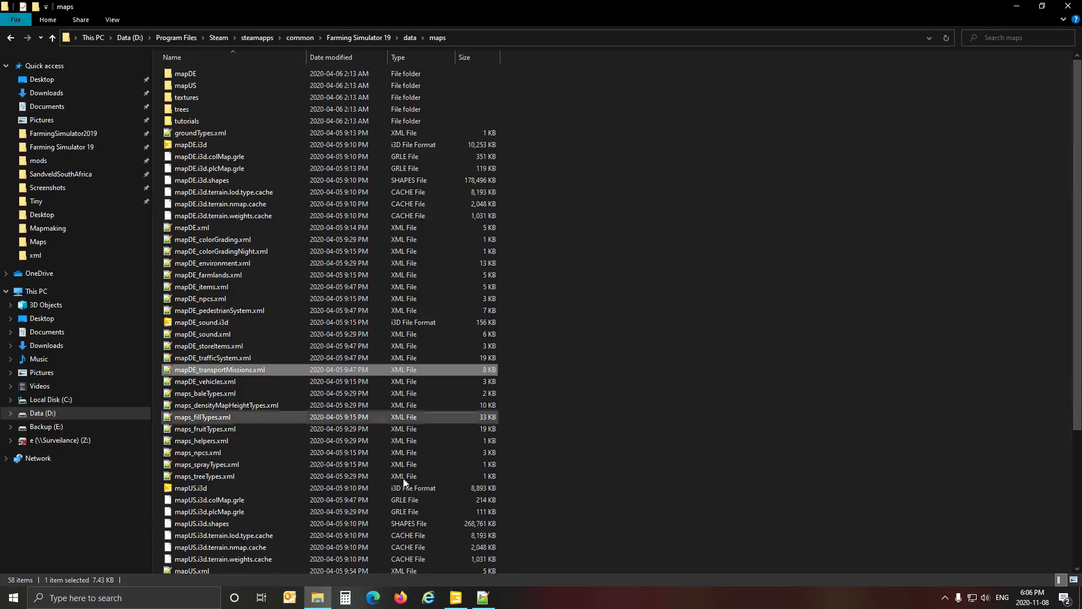
pyautogui.click(467, 592)
pyautogui.moveTo(489, 341); pyautogui.dragTo(483, 320, button='right')
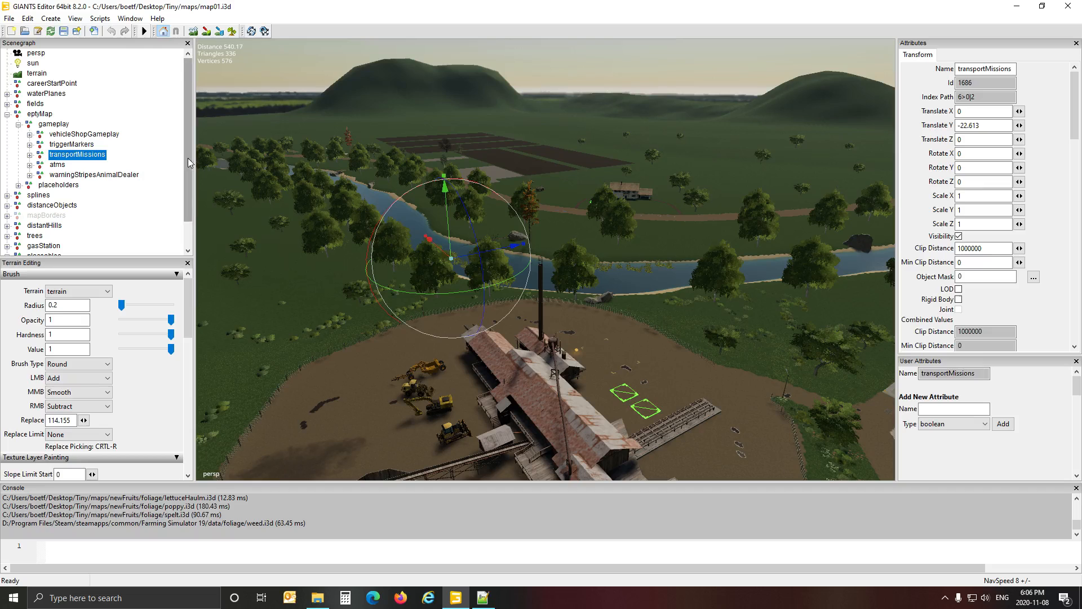
# Step: Open the Tiny mod's maps/xml folder in File Explorer and look at the transportMissions entry of map01.xml in Notepad++
pyautogui.click(319, 600)
pyautogui.click(44, 206)
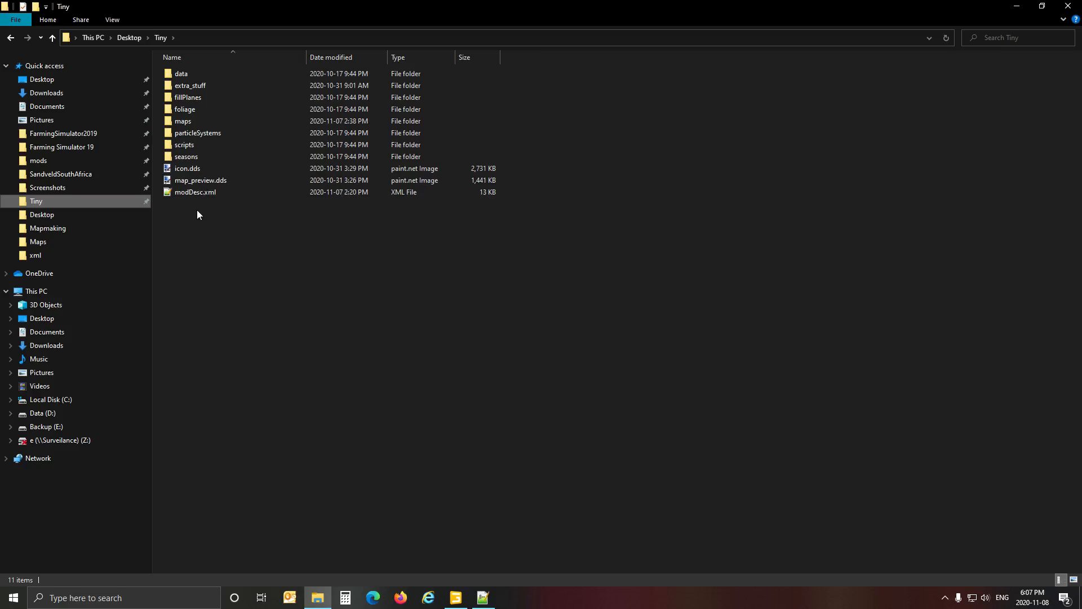
pyautogui.click(195, 123)
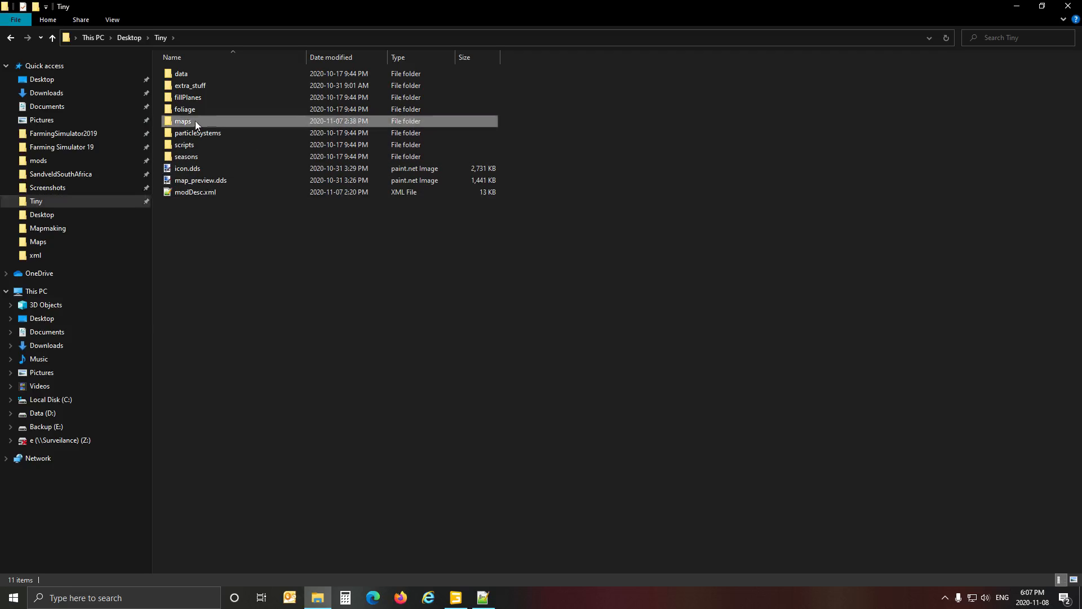
pyautogui.doubleClick(195, 121)
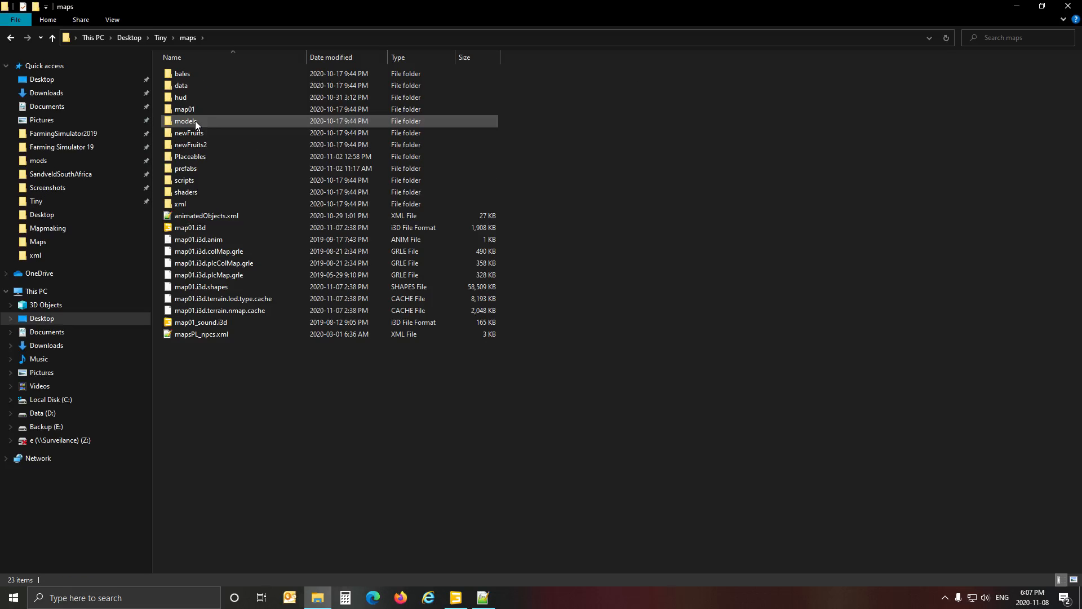
pyautogui.doubleClick(207, 206)
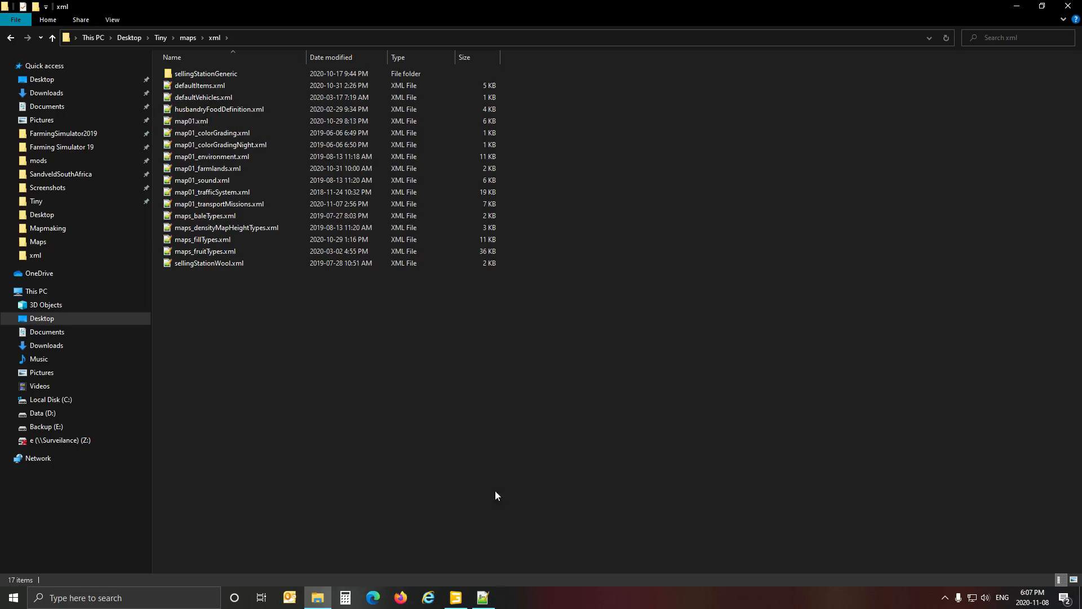
pyautogui.click(484, 597)
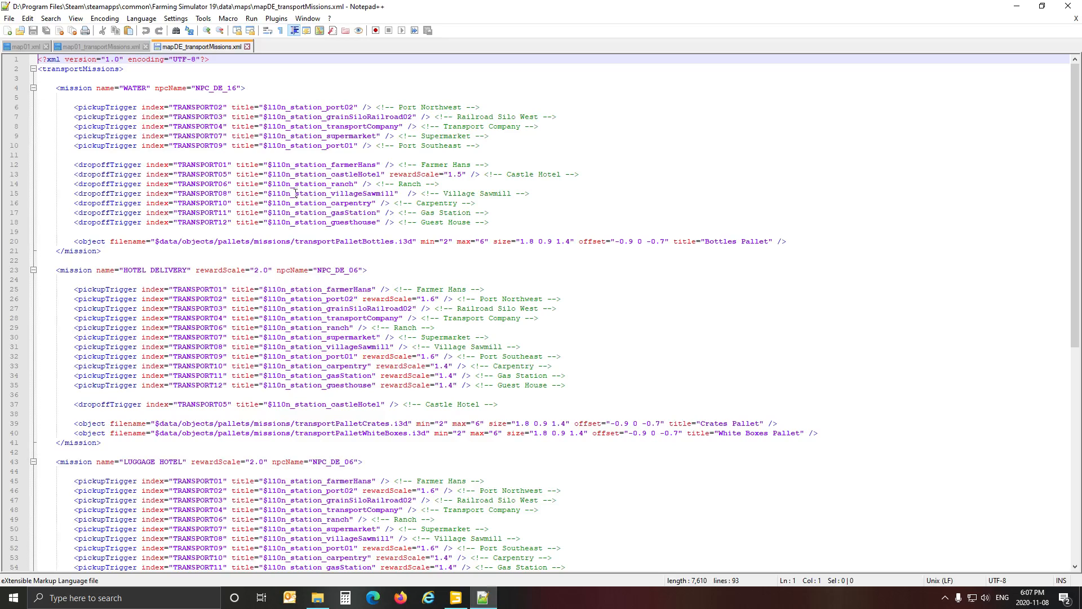
pyautogui.click(26, 47)
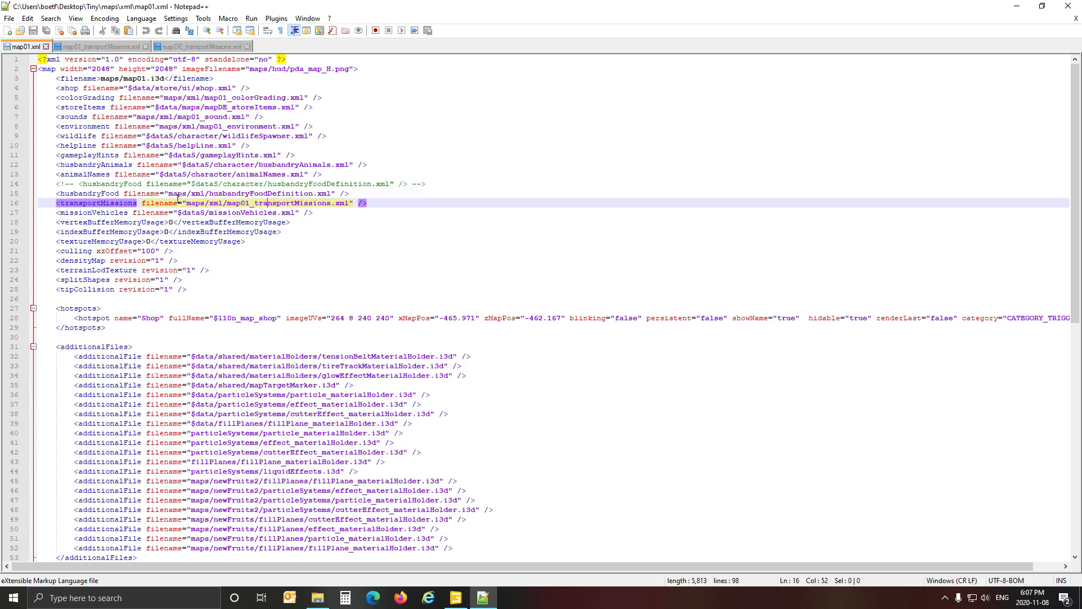
# Step: Switch to File Explorer and locate mapDE_transportMissions.xml in the Farming Simulator 19 data/maps folder
pyautogui.click(319, 604)
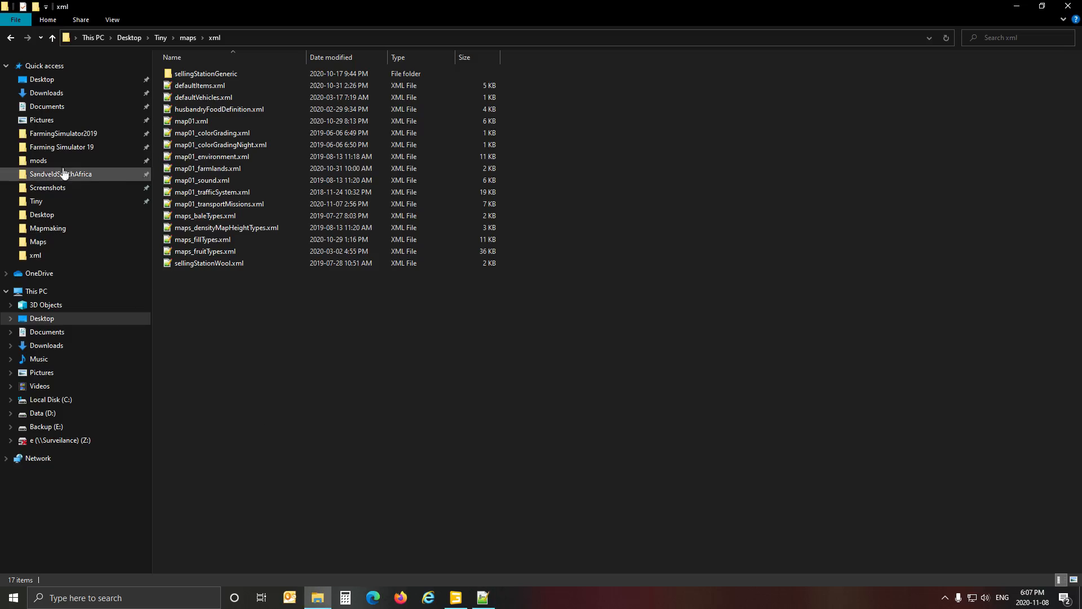
pyautogui.click(62, 148)
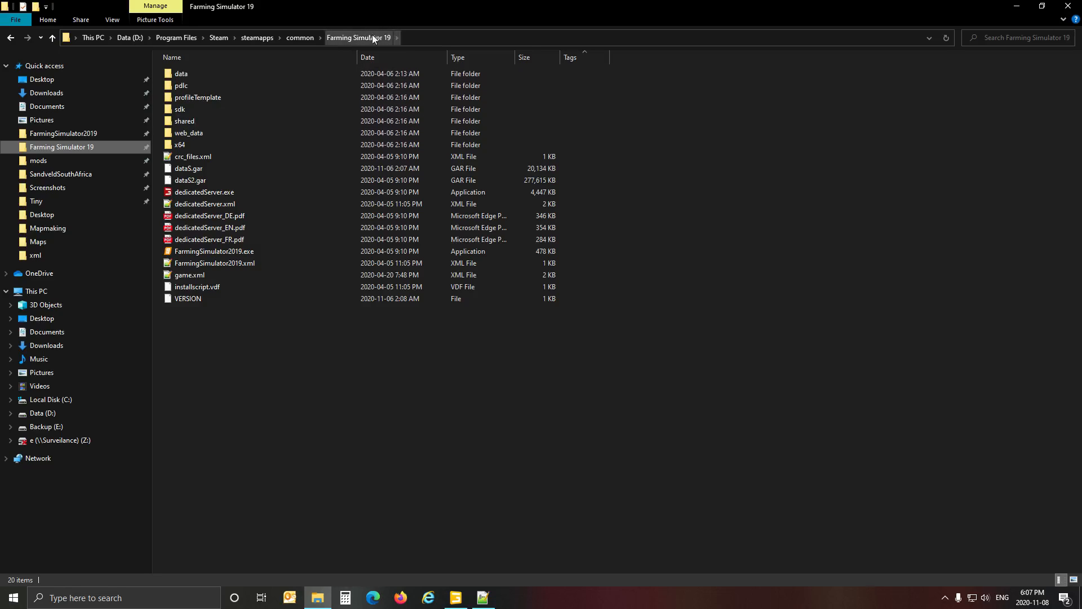
pyautogui.doubleClick(188, 77)
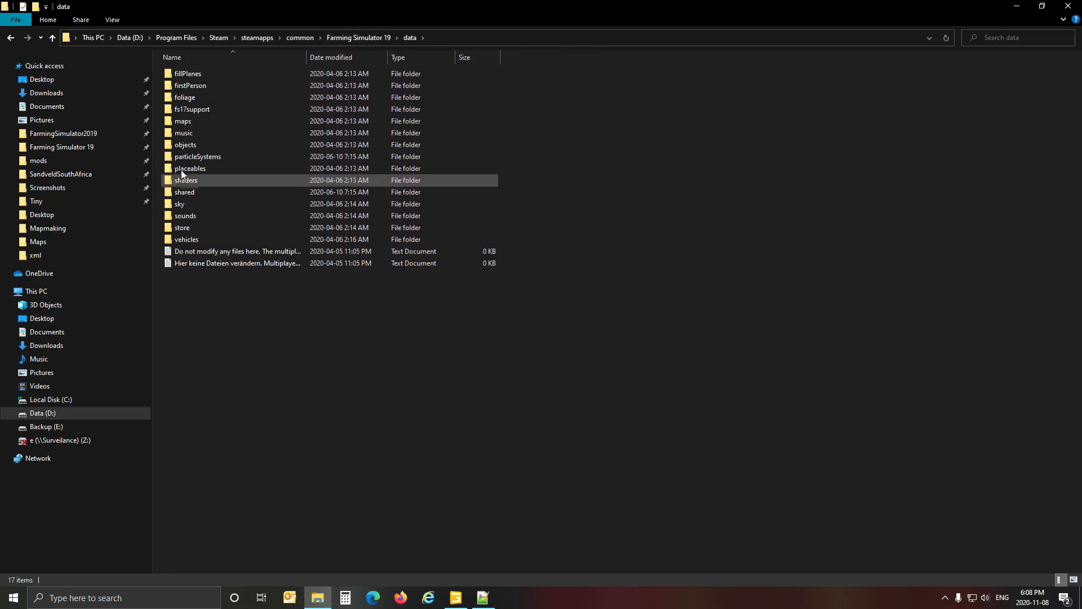
pyautogui.doubleClick(185, 120)
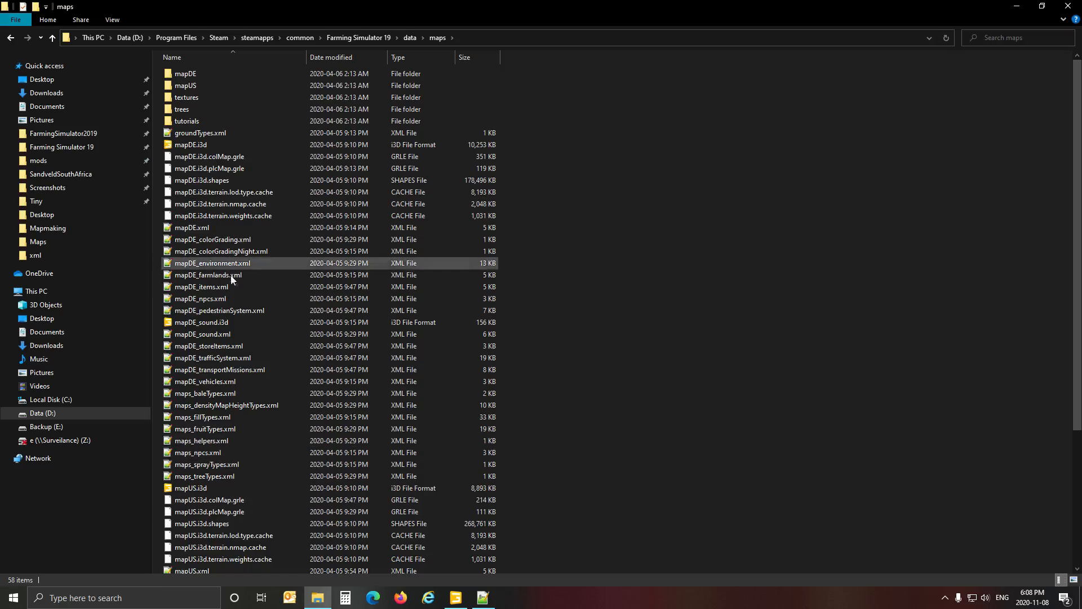
pyautogui.click(221, 373)
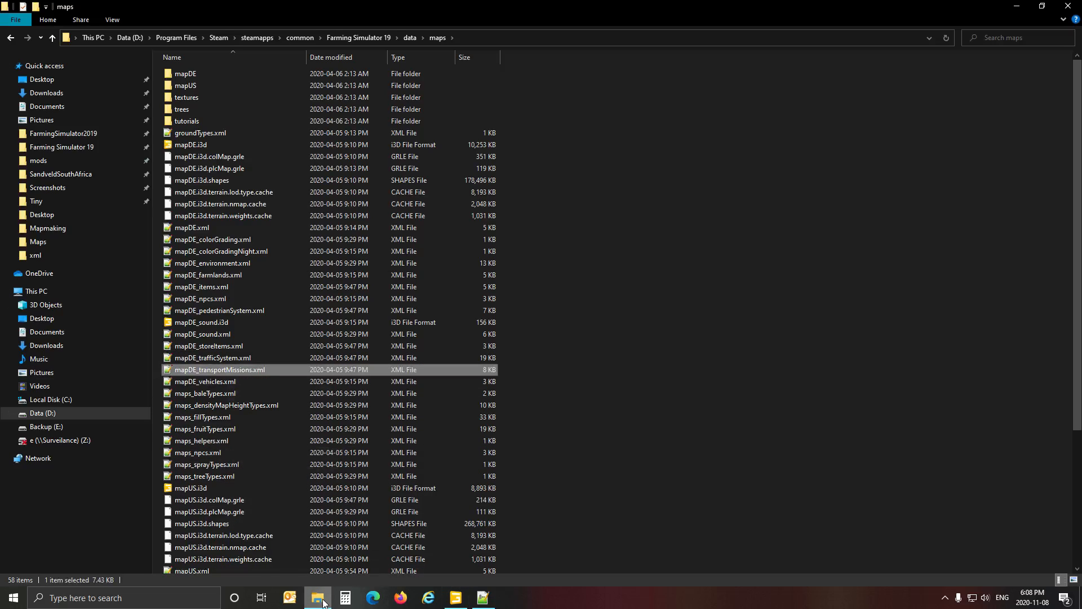
# Step: Switch to Notepad++ and examine the WATER, HOTEL DELIVERY, LUGGAGE HOTEL and CRATES missions and their triggers in mapDE_transportMissions.xml
pyautogui.click(488, 600)
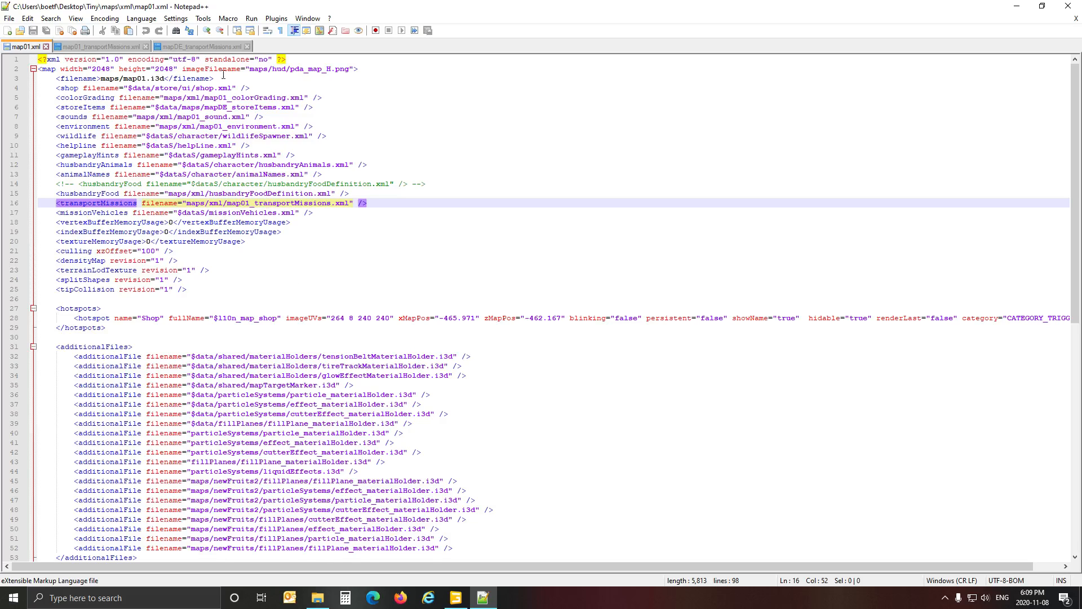
pyautogui.click(202, 47)
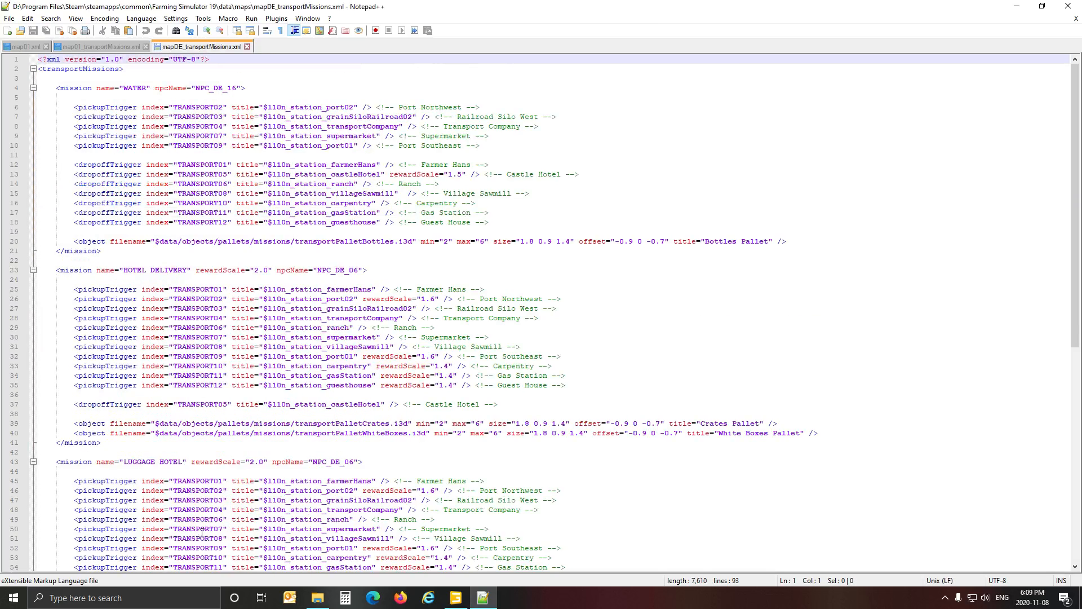
pyautogui.click(74, 90)
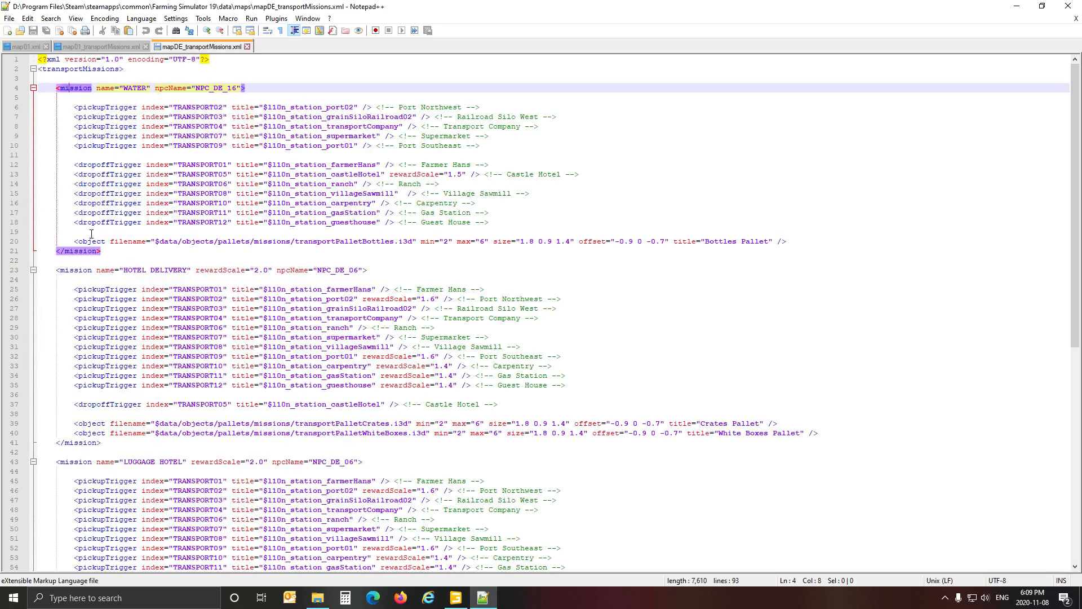
pyautogui.scroll(-3, 174, 253)
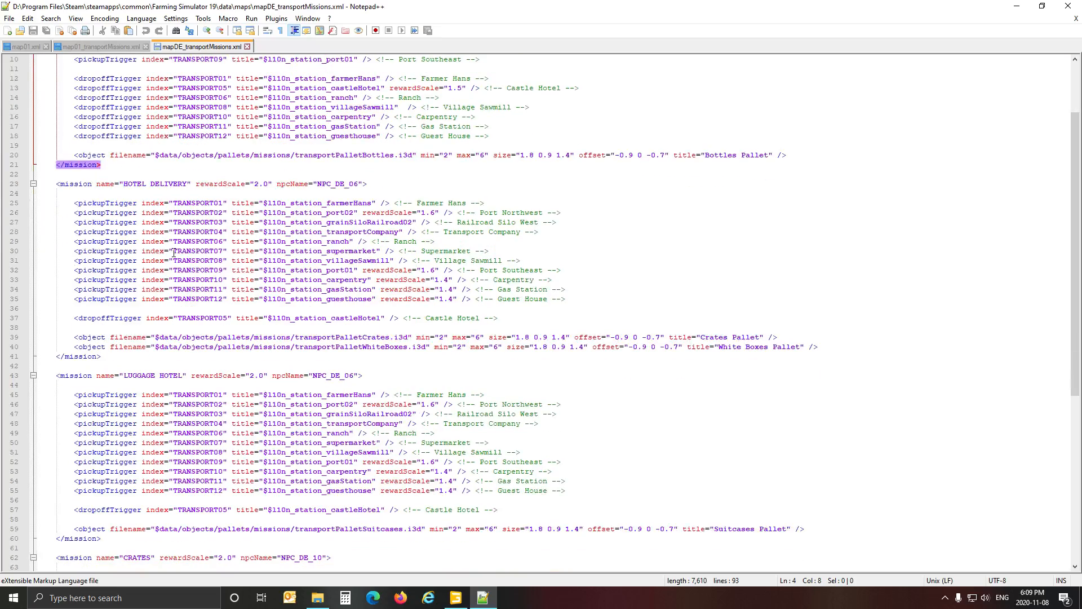
pyautogui.click(74, 184)
pyautogui.scroll(-4, 169, 233)
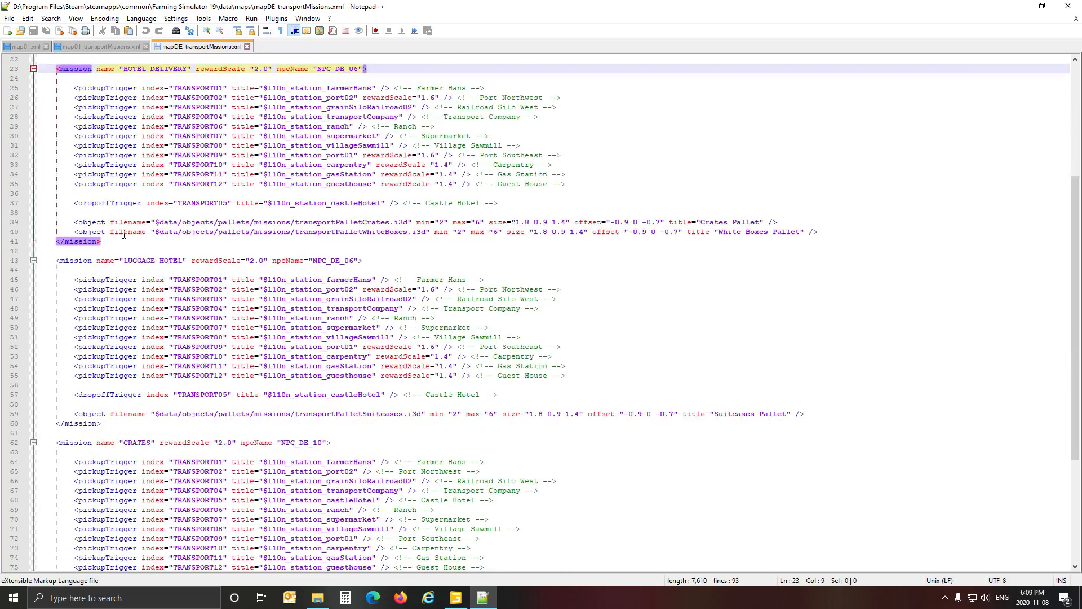
pyautogui.click(85, 262)
pyautogui.scroll(-5, 152, 290)
pyautogui.click(76, 301)
pyautogui.scroll(-3, 177, 309)
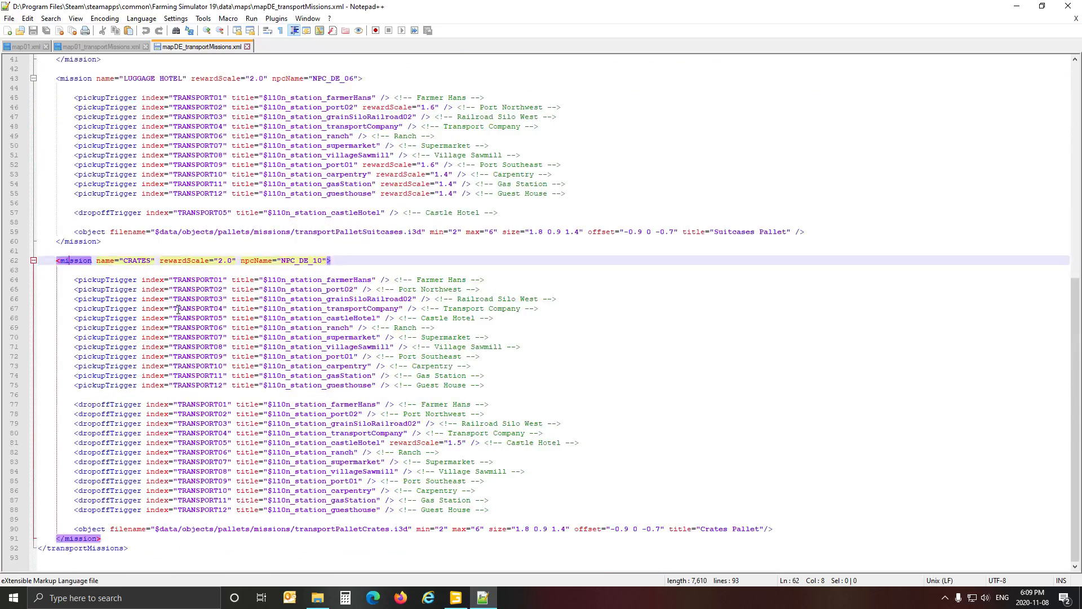
pyautogui.scroll(15, 177, 309)
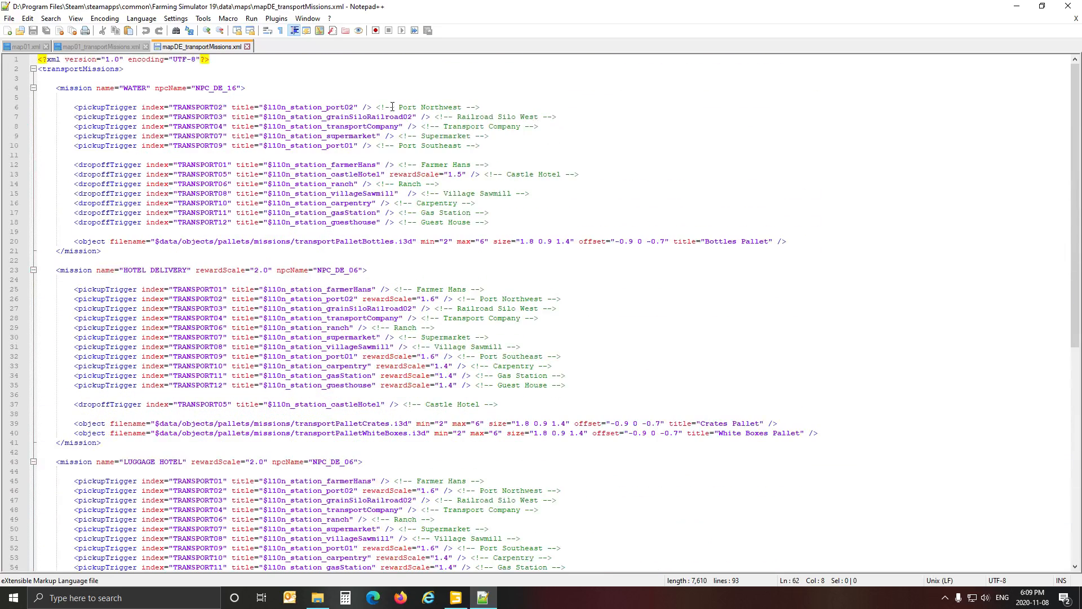
pyautogui.click(196, 111)
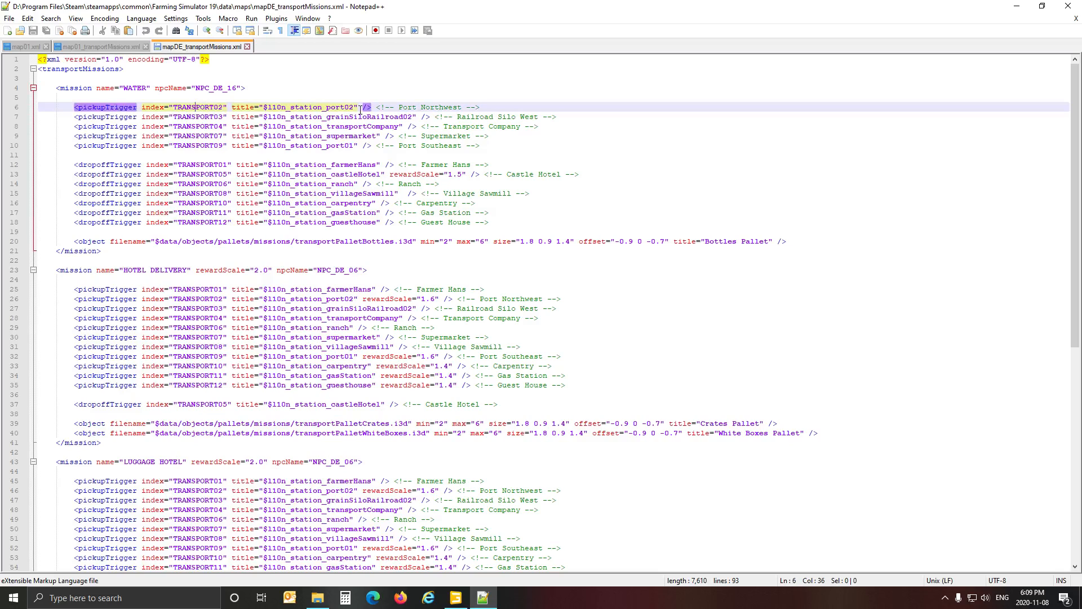
# Step: Switch to GIANTS Editor and export the transportMissions group with its files as "transport", without the parent directory structure
pyautogui.click(456, 599)
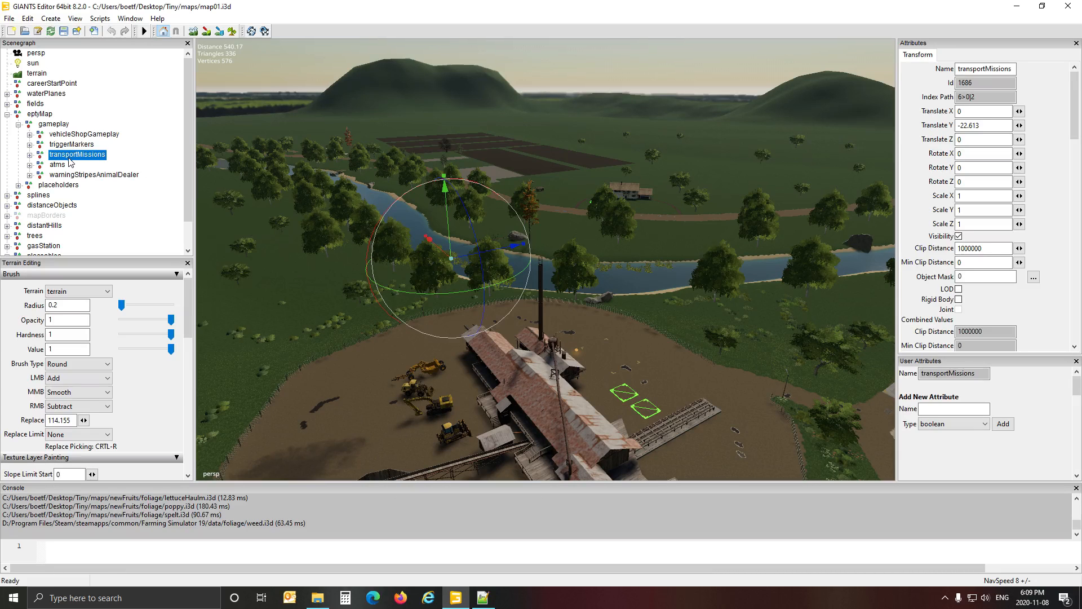
pyautogui.click(317, 598)
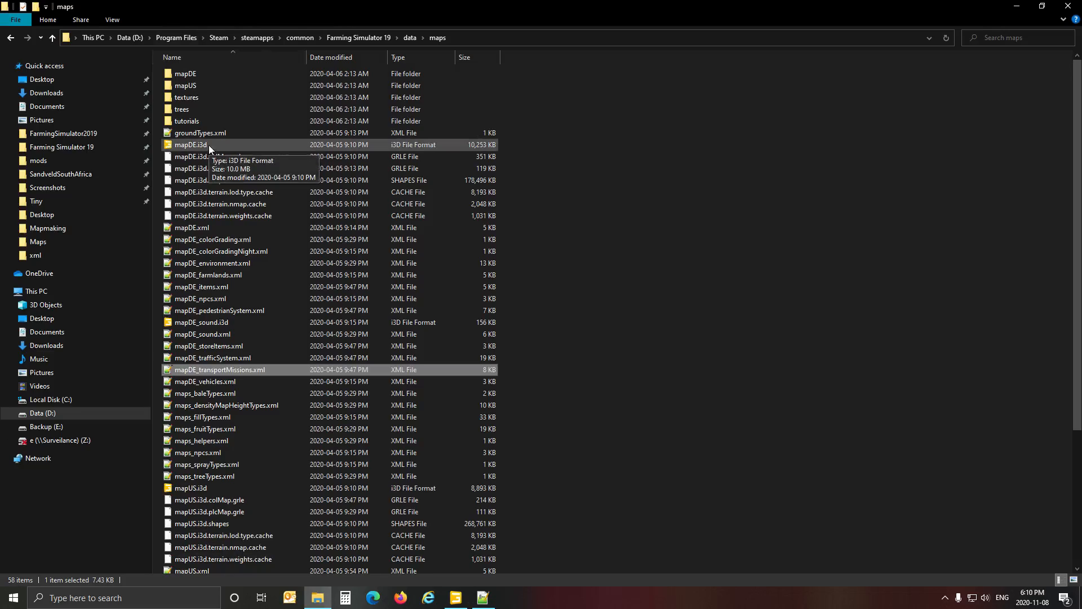
pyautogui.click(461, 599)
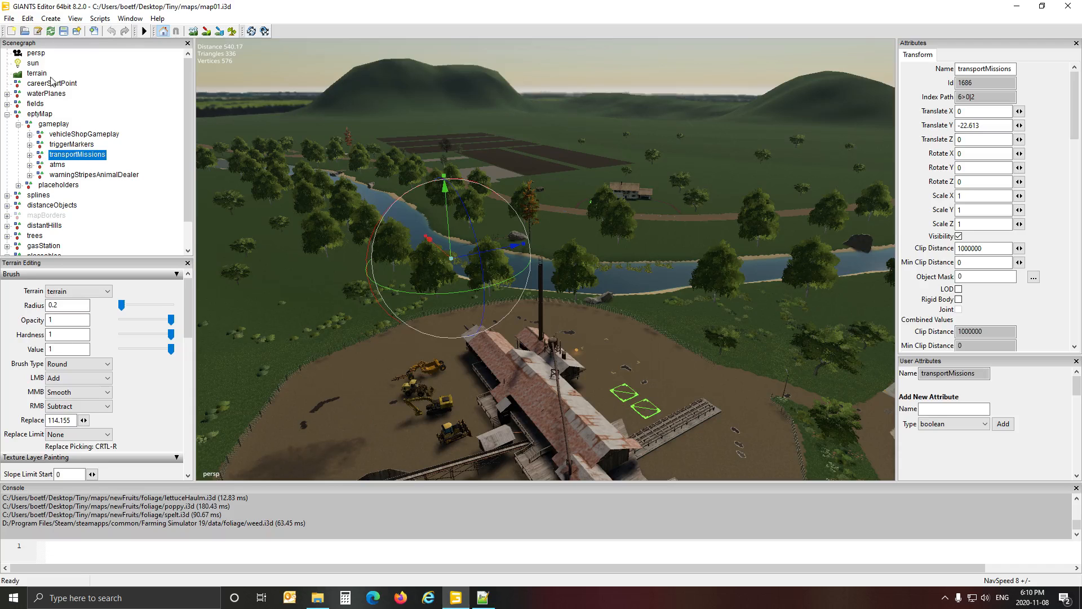
pyautogui.click(8, 20)
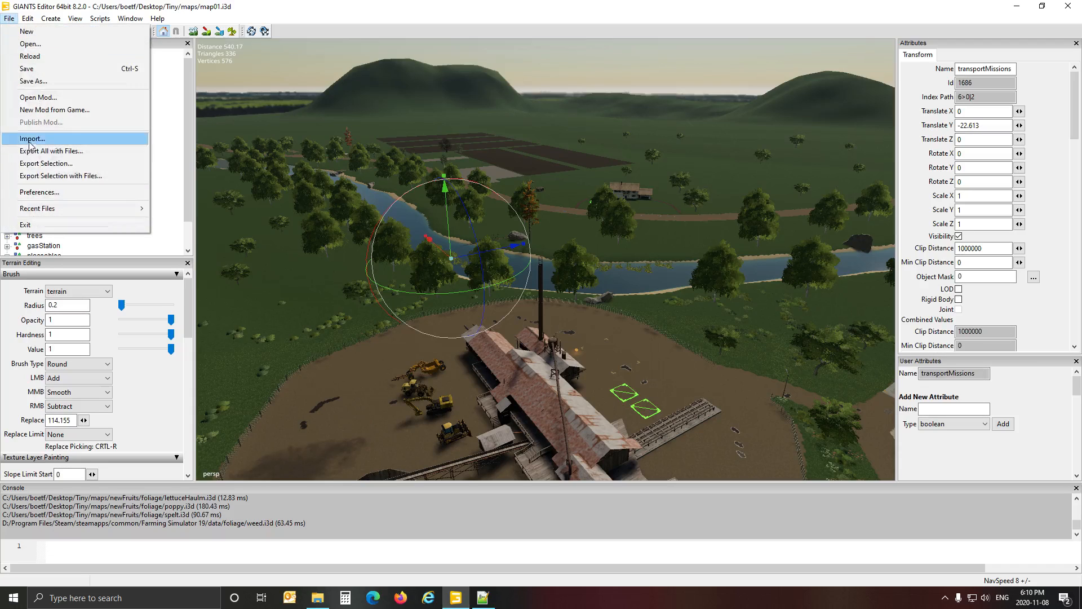
pyautogui.click(26, 177)
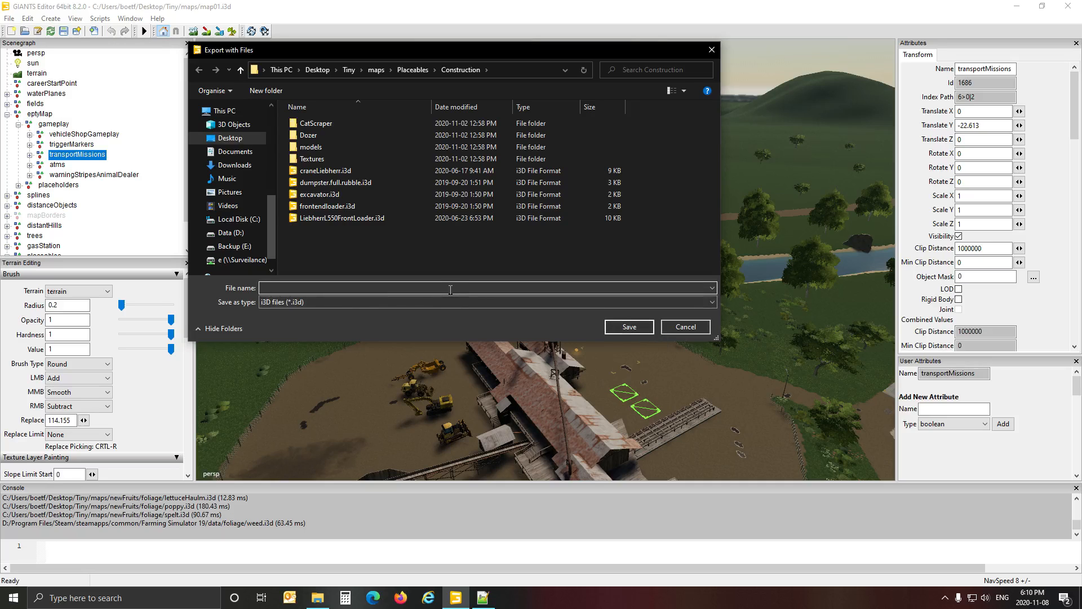
pyautogui.write('transport')
pyautogui.click(627, 331)
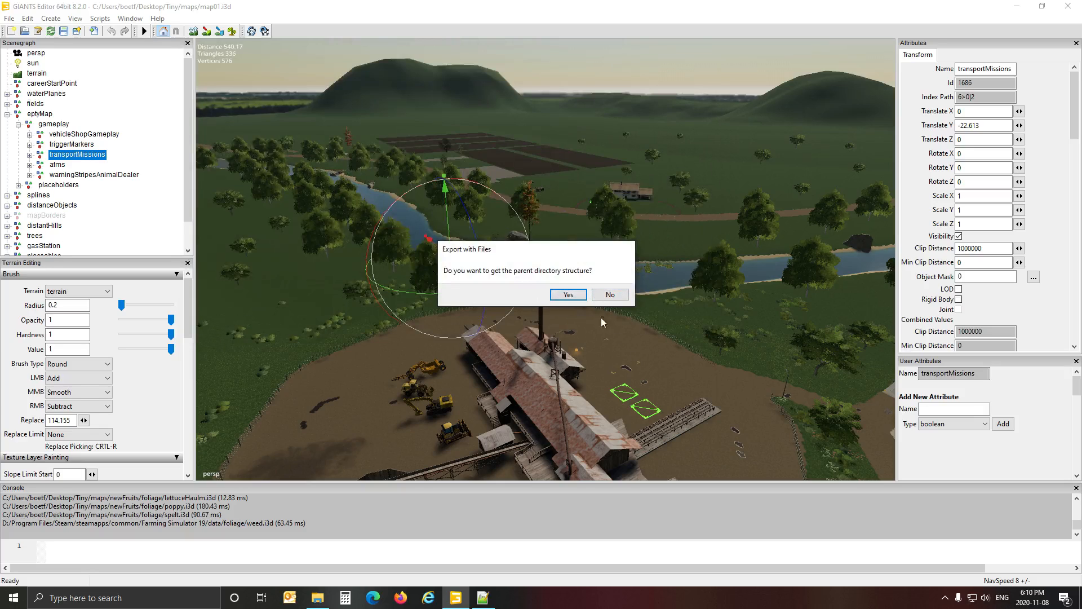
pyautogui.click(610, 295)
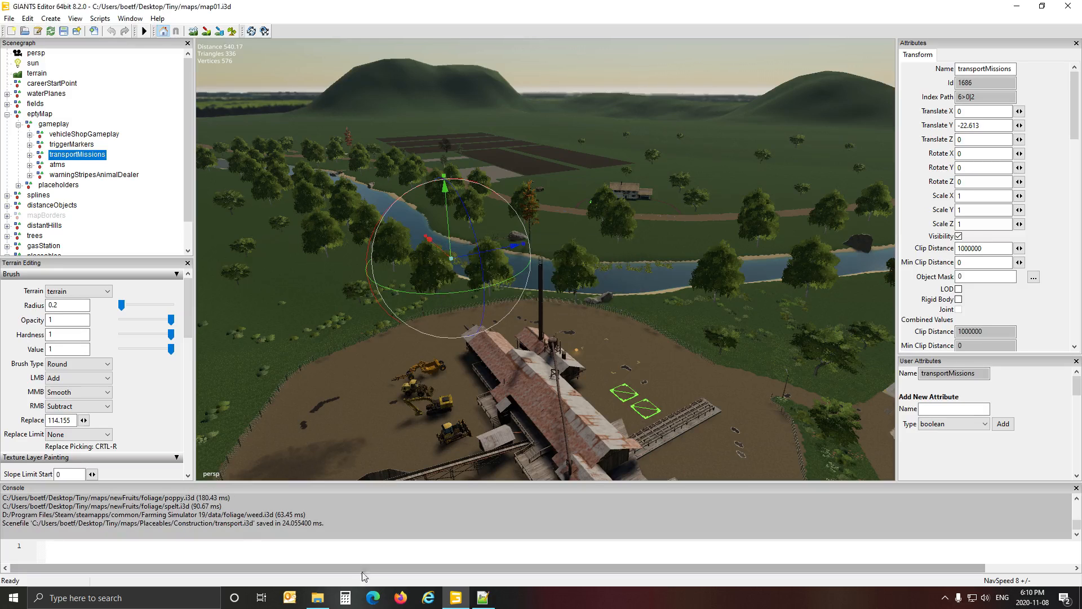
# Step: Locate the transportMissions group within the gameplay group of the GIANTS Editor scenegraph
pyautogui.click(317, 598)
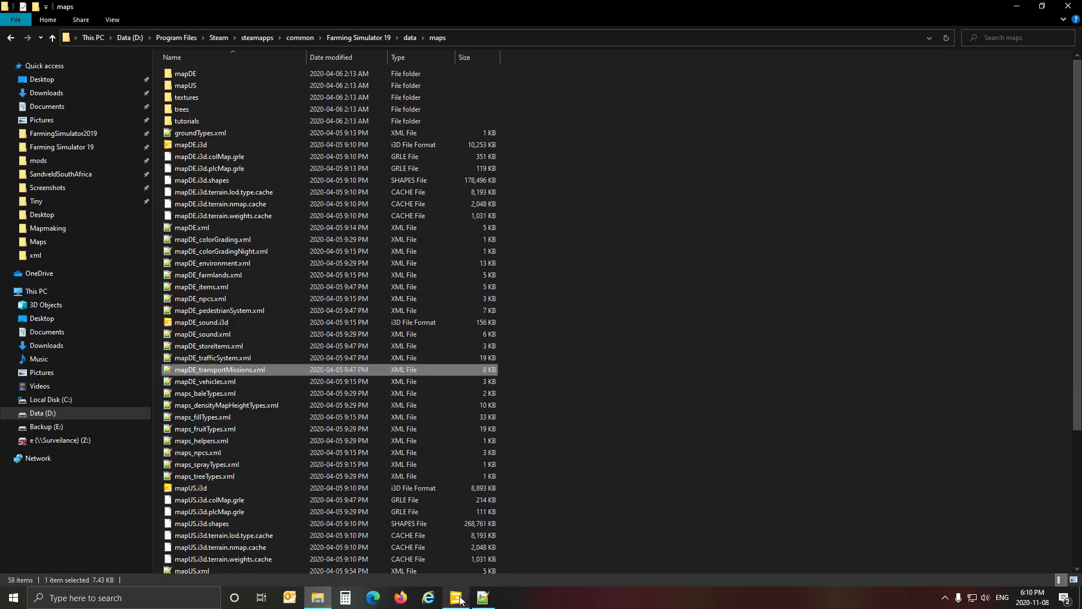
pyautogui.click(483, 598)
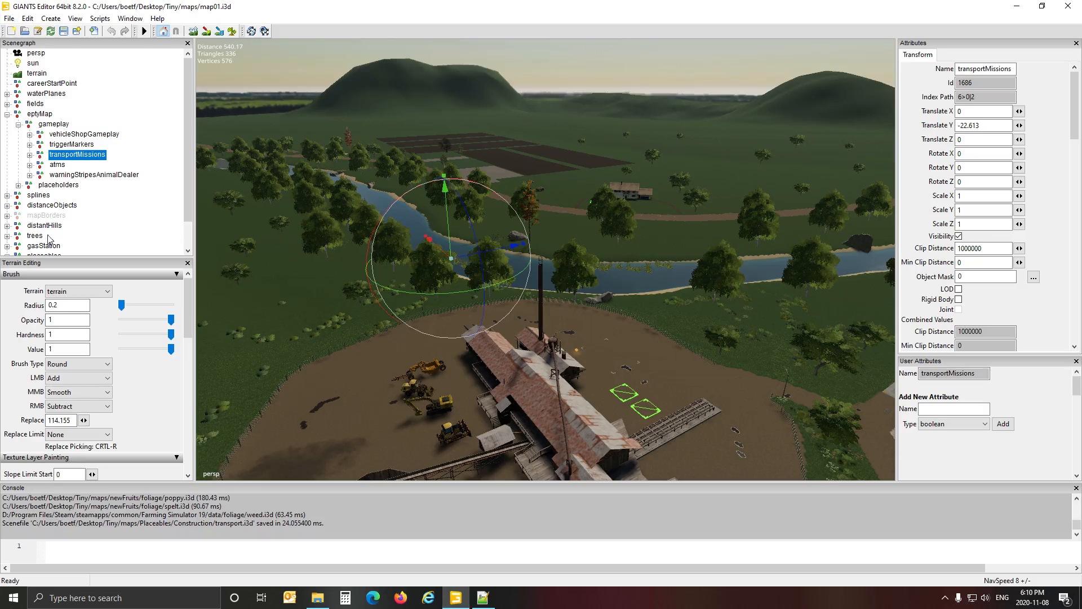
pyautogui.click(47, 125)
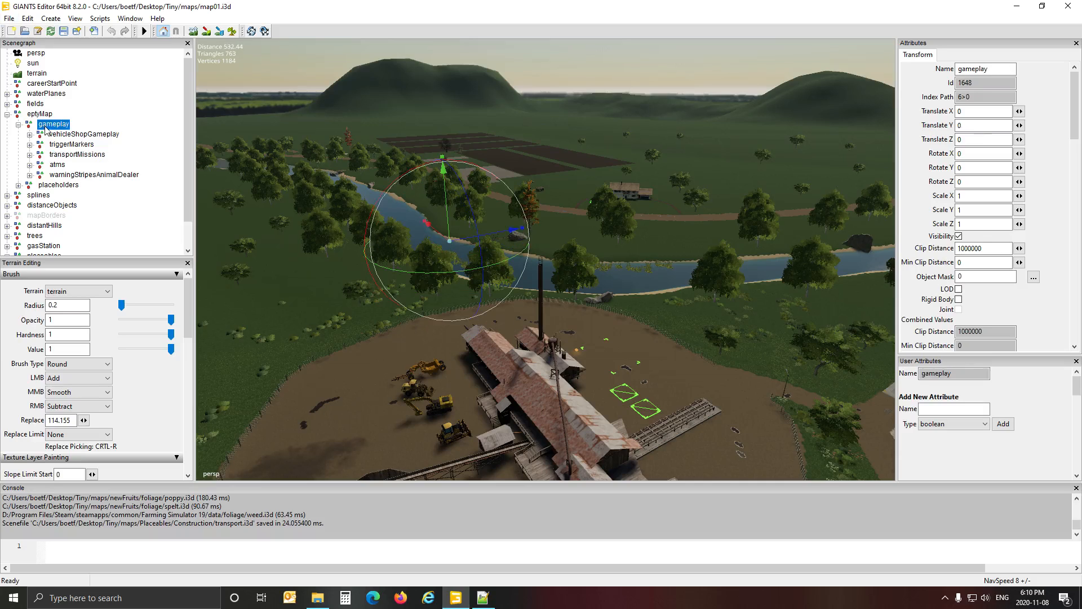
pyautogui.click(67, 157)
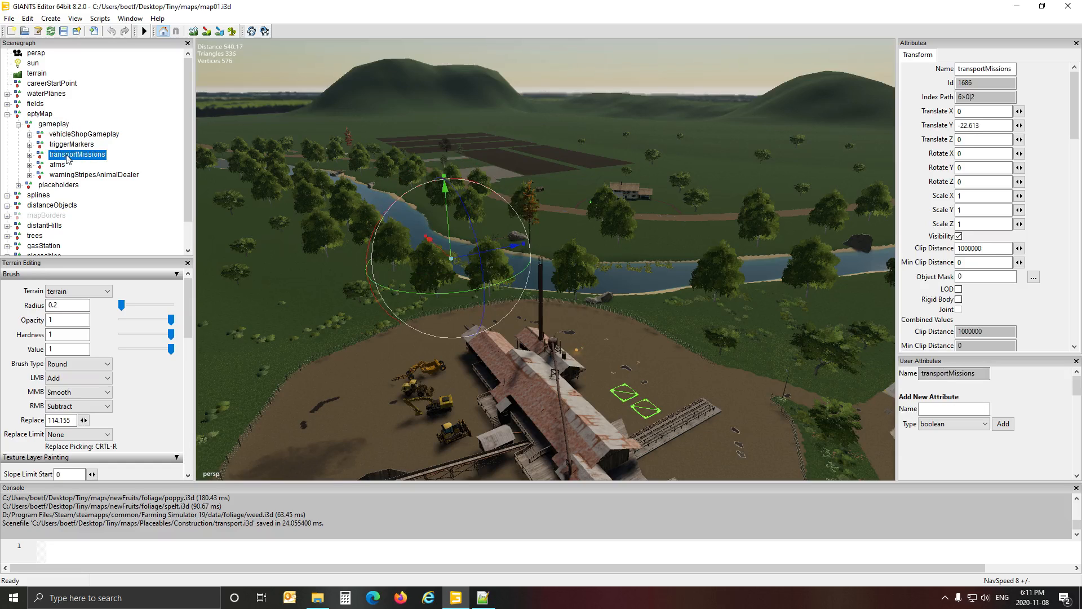
# Step: Expand the transportMissions group and examine transportPoint01 and its surroundings on the map
pyautogui.click(29, 154)
pyautogui.scroll(-1, 87, 149)
pyautogui.scroll(-2, 89, 149)
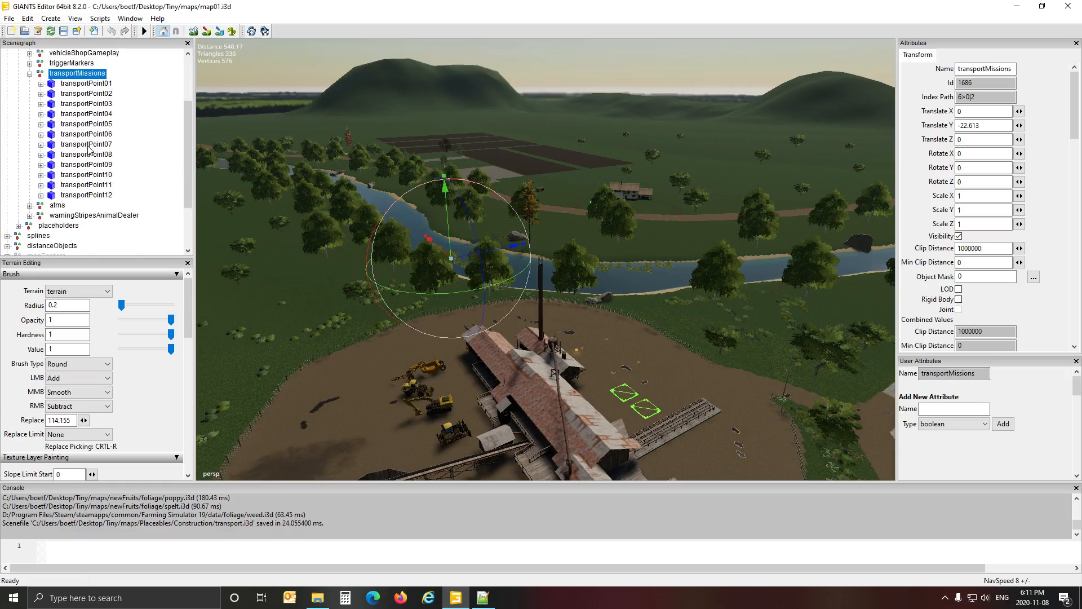
pyautogui.click(85, 84)
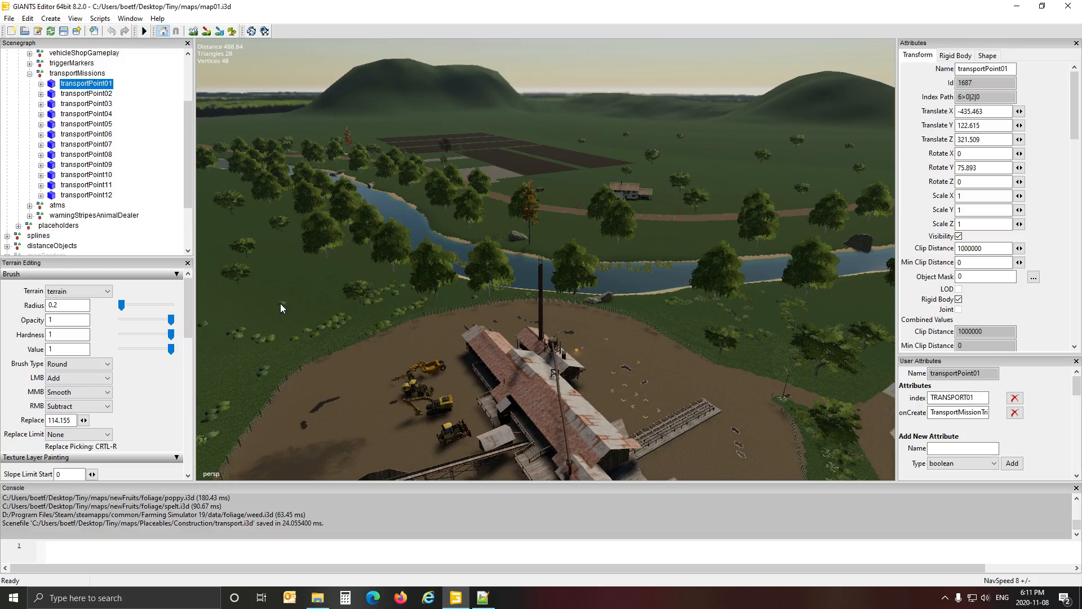
pyautogui.press('f')
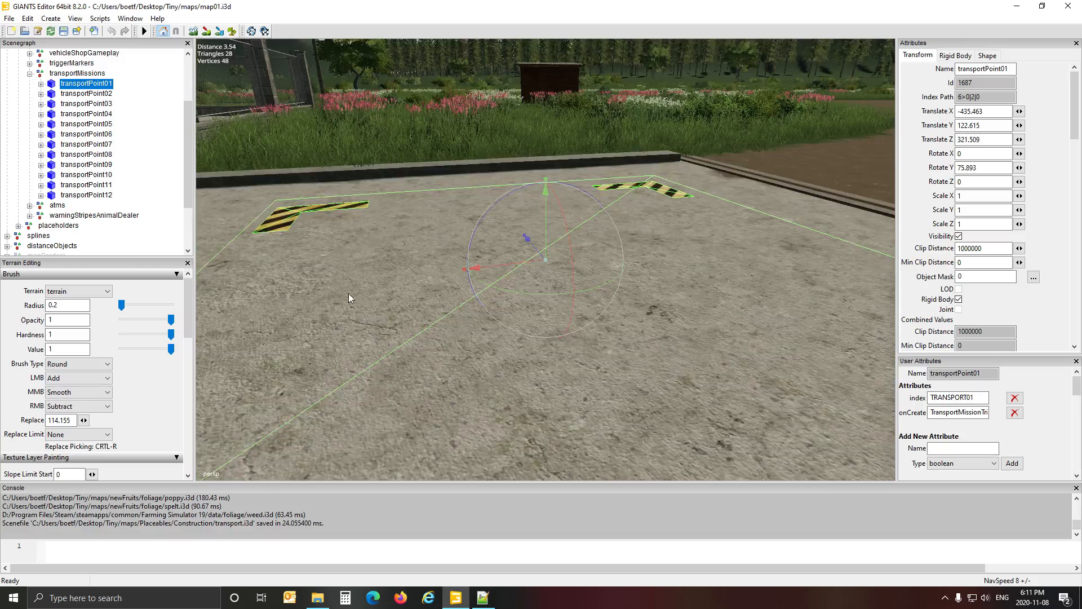
pyautogui.scroll(-10, 371, 345)
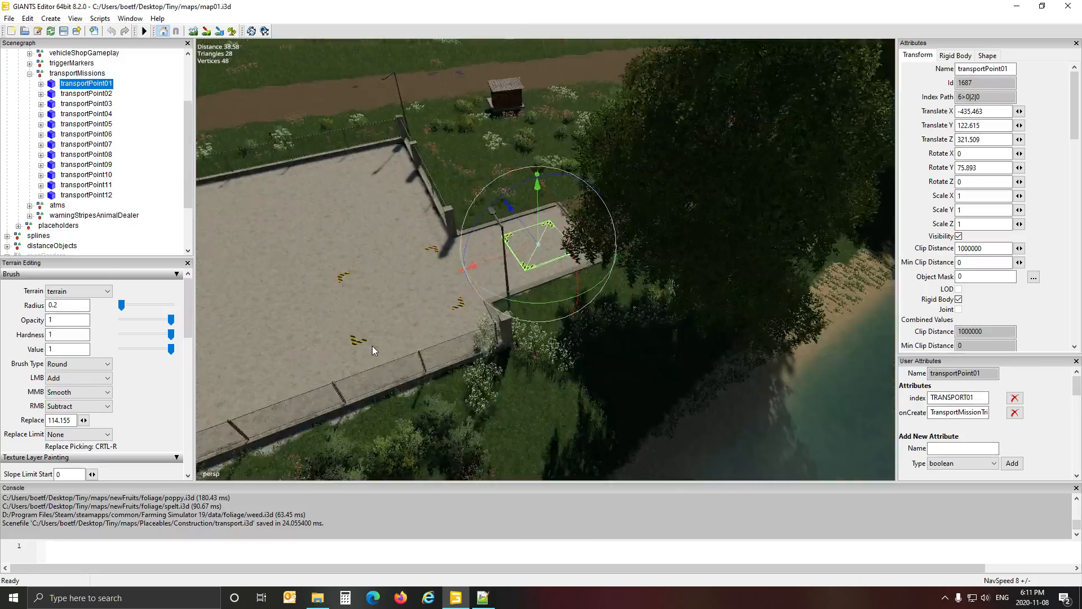
pyautogui.keyDown('alt'); pyautogui.moveTo(372, 346); pyautogui.dragTo(574, 391); pyautogui.keyUp('alt')
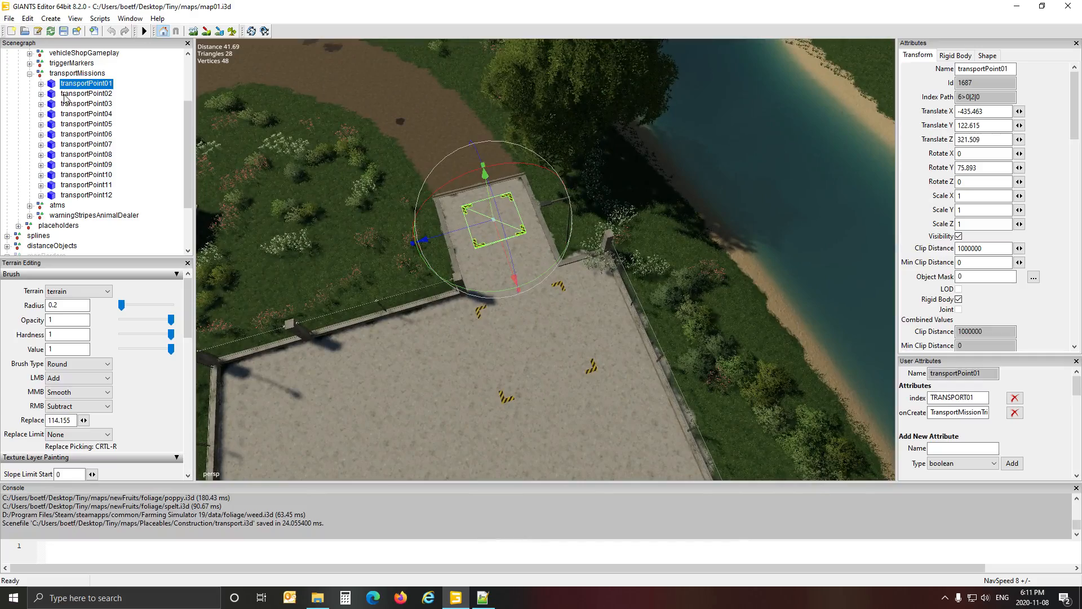
pyautogui.keyDown('alt'); pyautogui.moveTo(457, 333); pyautogui.dragTo(637, 361); pyautogui.keyUp('alt')
pyautogui.scroll(-5, 528, 342)
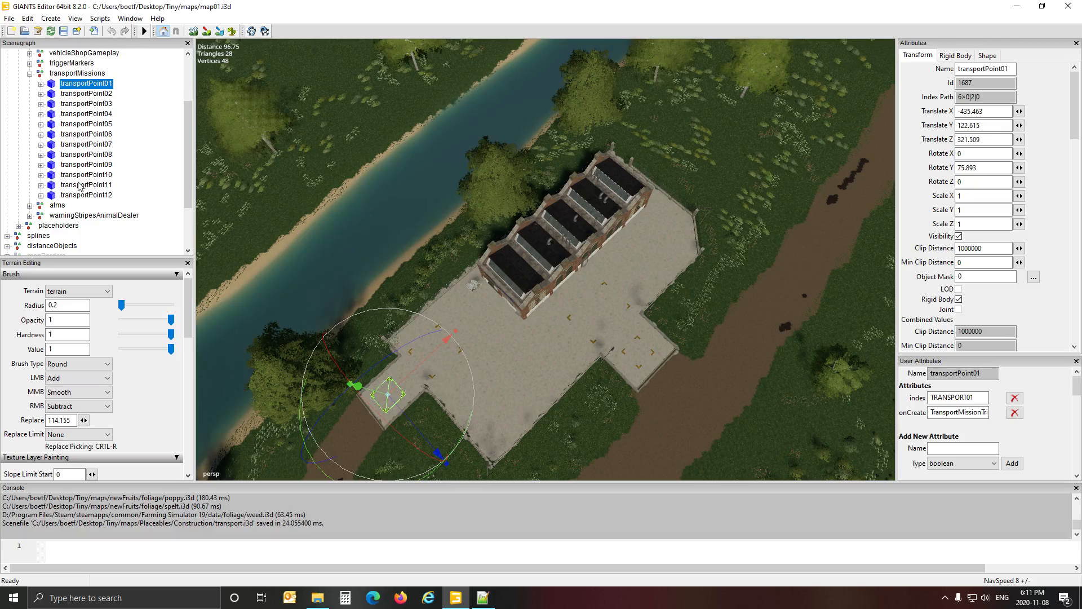
# Step: Survey the map and check the placement of transportPoint02 through transportPoint06
pyautogui.scroll(-2, 441, 172)
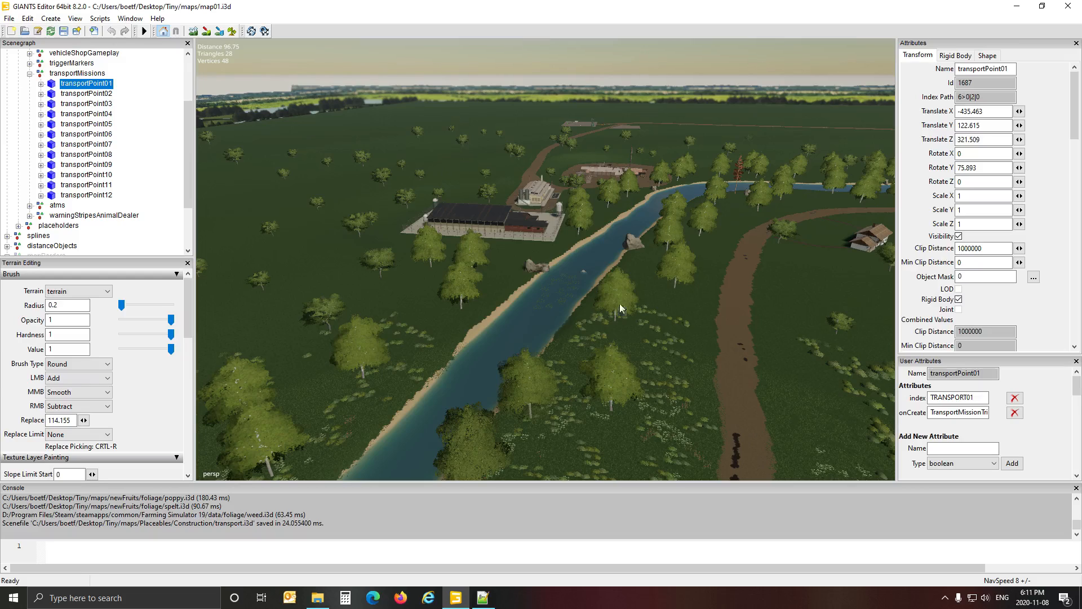
pyautogui.keyDown('alt'); pyautogui.moveTo(635, 319); pyautogui.dragTo(533, 401); pyautogui.keyUp('alt')
pyautogui.scroll(3, 666, 265)
pyautogui.scroll(5, 666, 266)
pyautogui.scroll(-2, 533, 402)
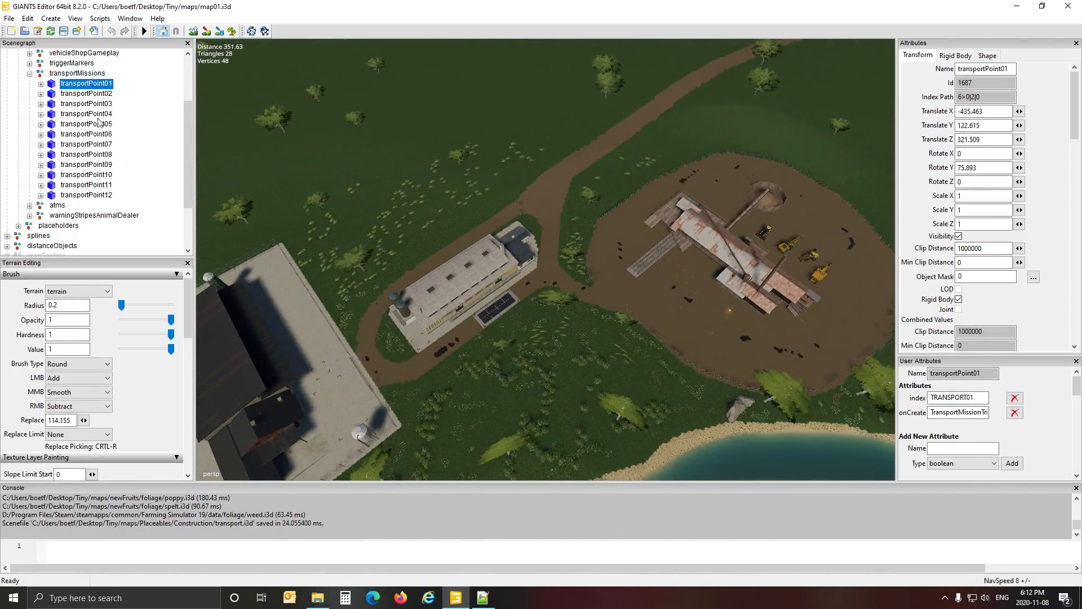
pyautogui.click(88, 94)
pyautogui.click(92, 105)
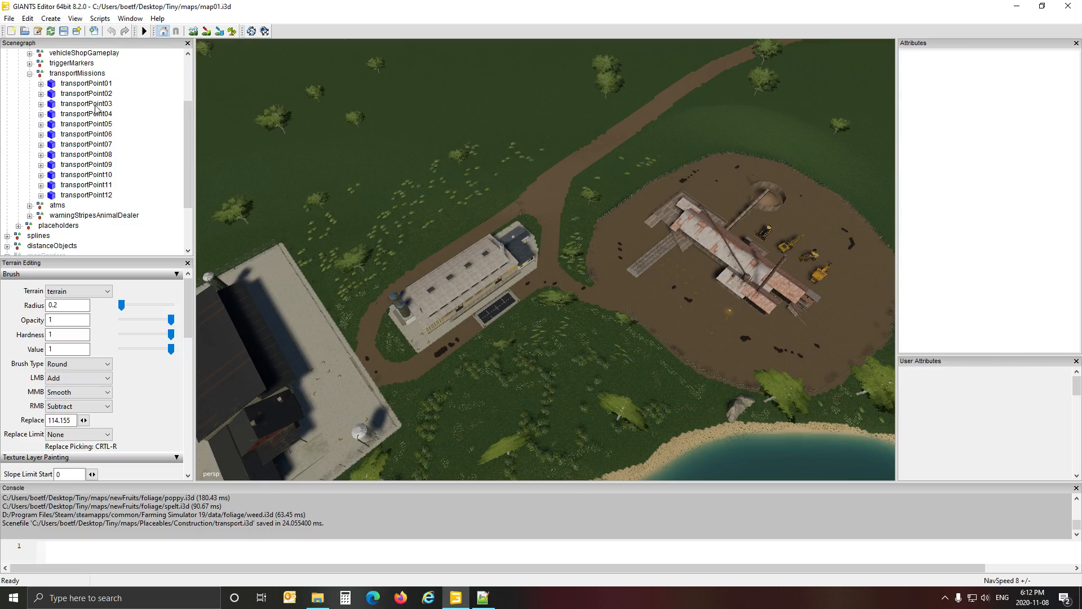
pyautogui.click(99, 105)
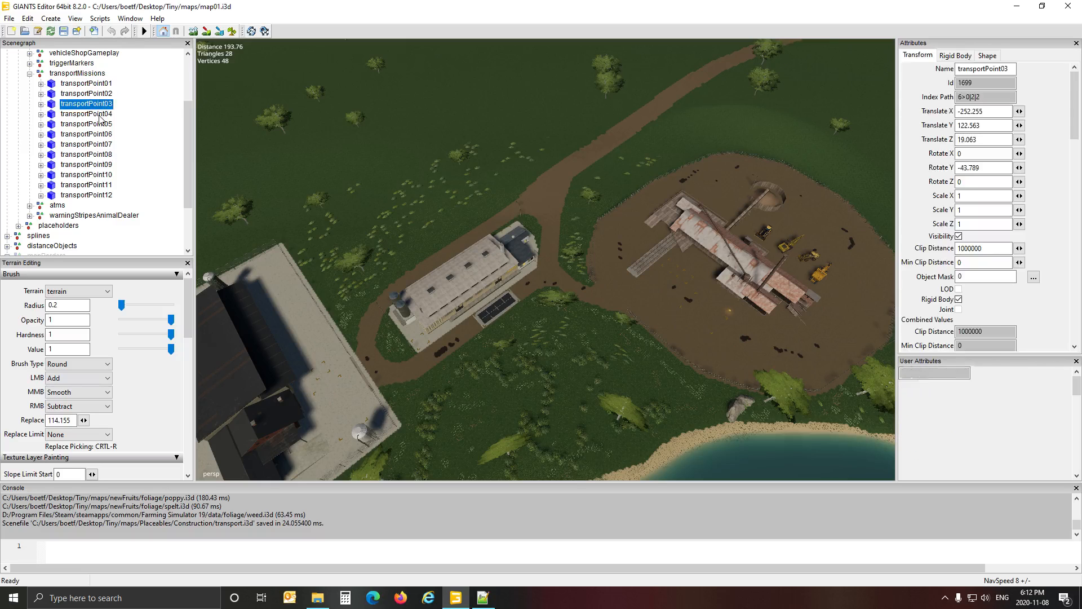
pyautogui.click(99, 115)
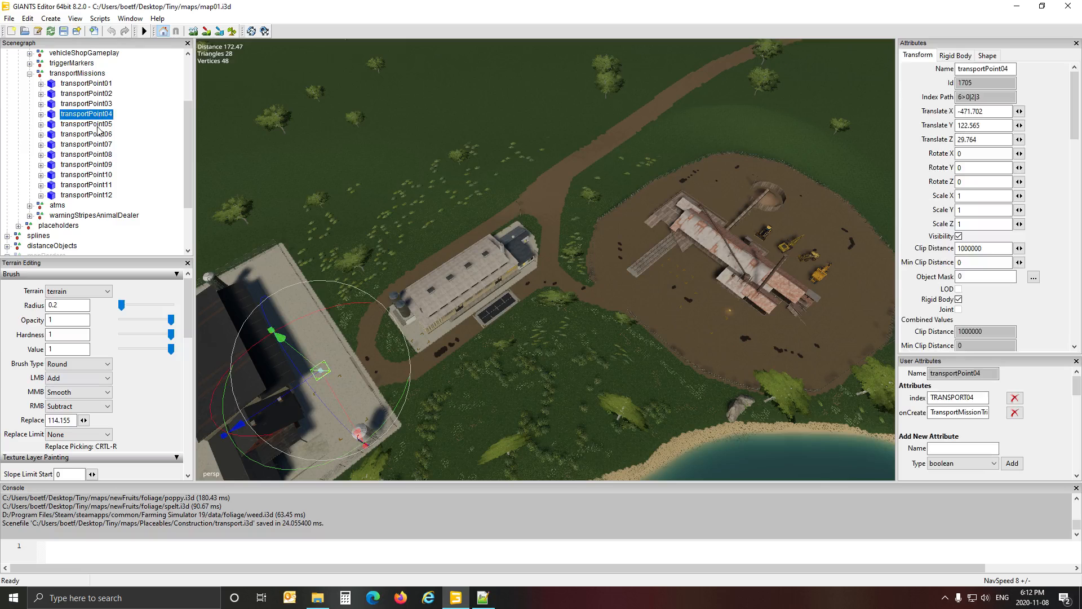
pyautogui.click(98, 125)
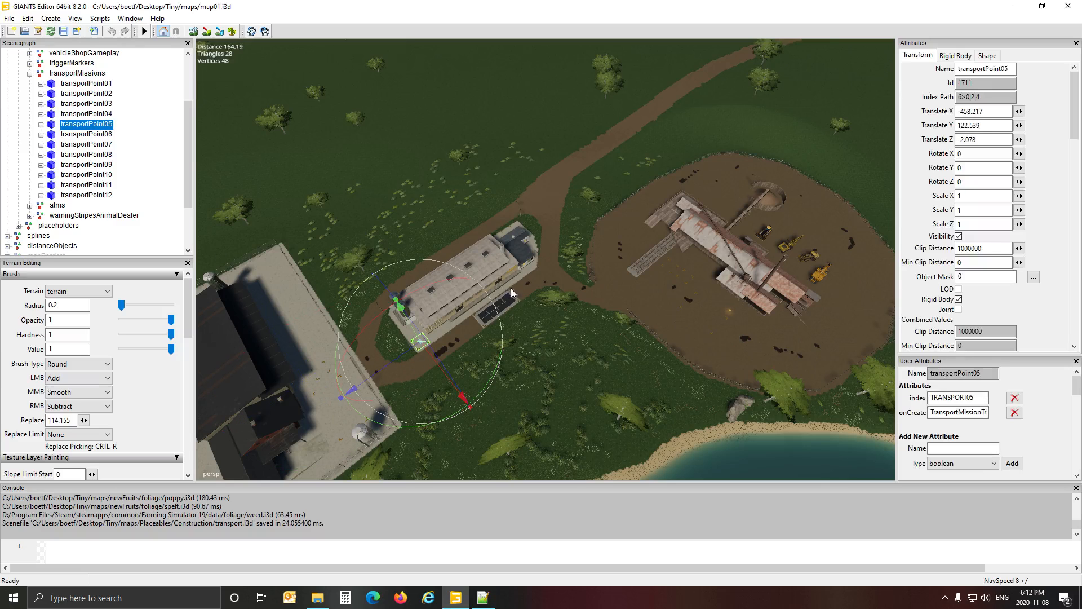
pyautogui.click(87, 134)
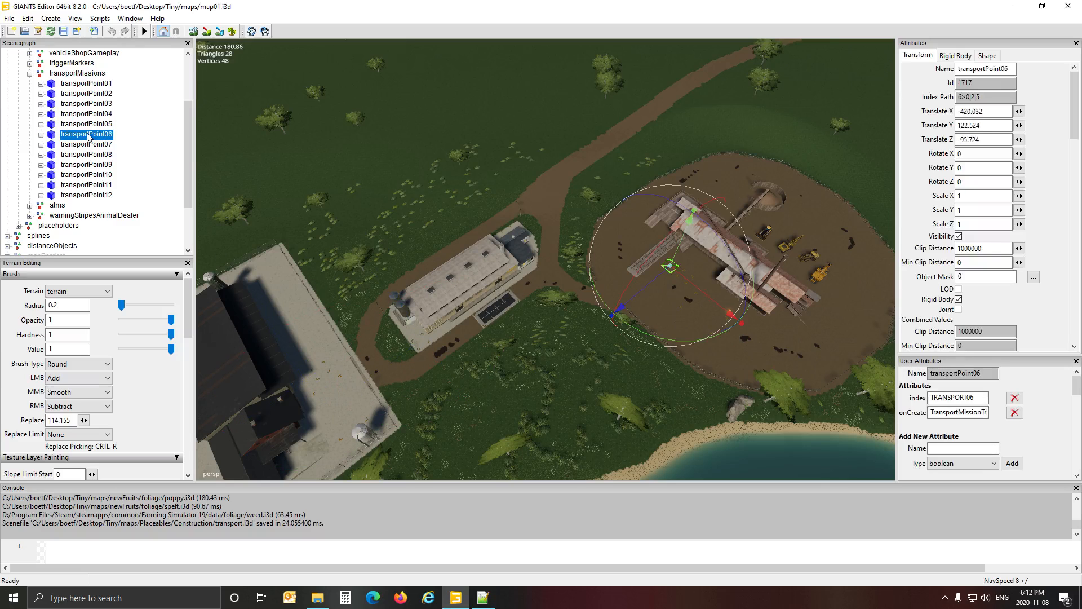
pyautogui.keyDown('ctrl'); pyautogui.click(94, 138); pyautogui.keyUp('ctrl')
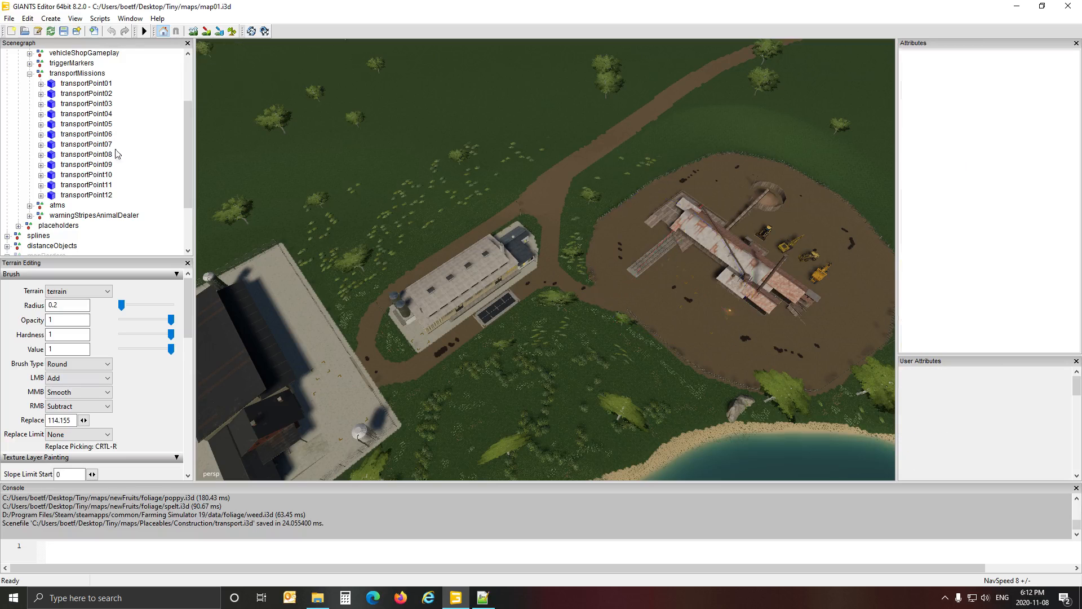
# Step: Check where transportPoint07 and transportPoint08 are placed on the map
pyautogui.keyDown('alt'); pyautogui.moveTo(316, 225); pyautogui.dragTo(409, 145); pyautogui.keyUp('alt')
pyautogui.click(85, 145)
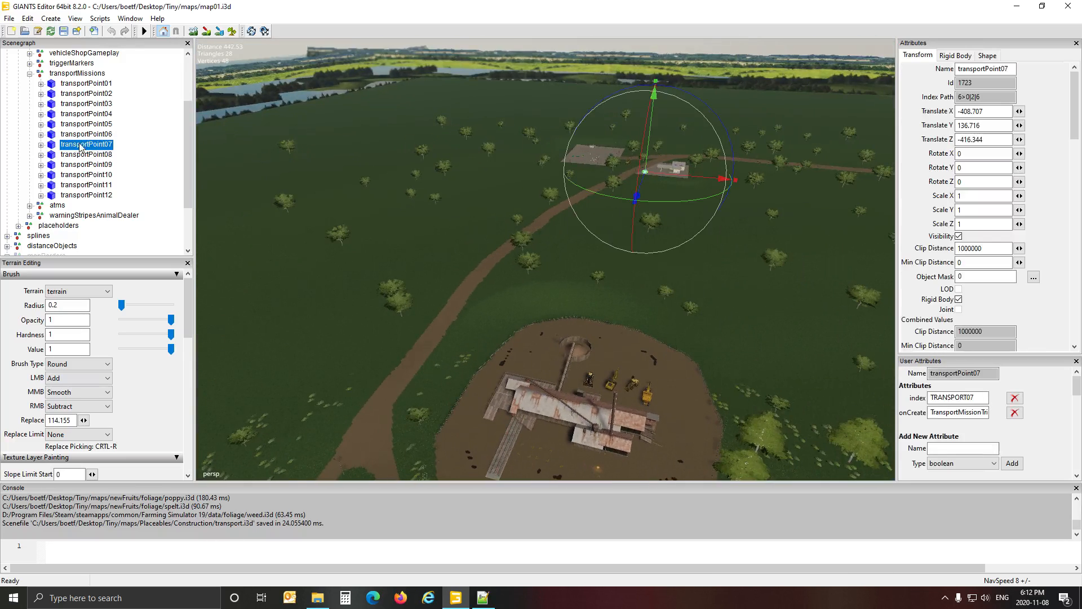
pyautogui.click(104, 155)
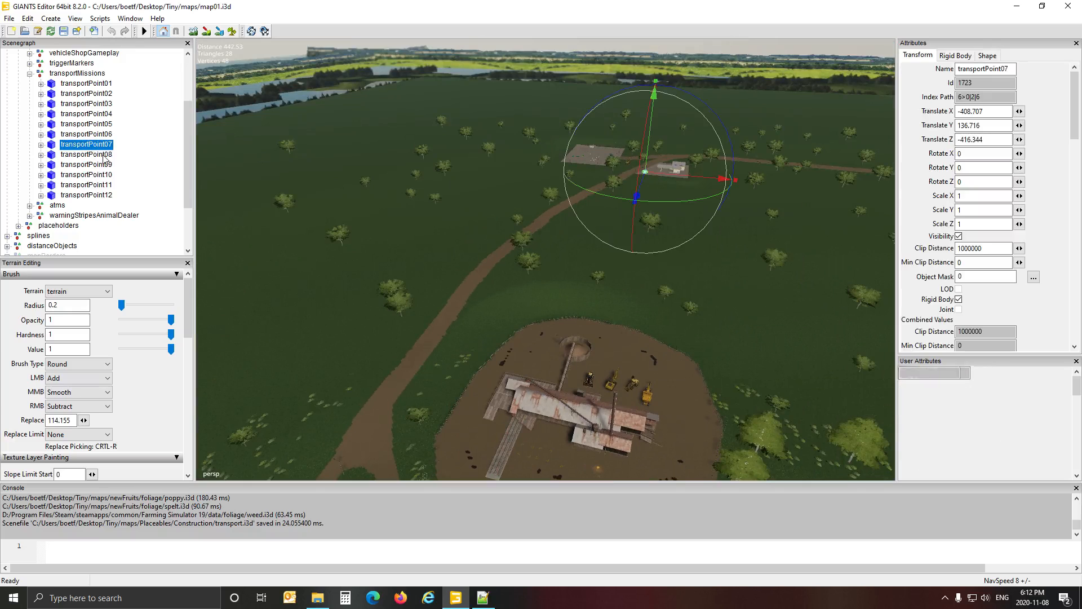
pyautogui.keyDown('alt'); pyautogui.moveTo(328, 210); pyautogui.dragTo(262, 275); pyautogui.keyUp('alt')
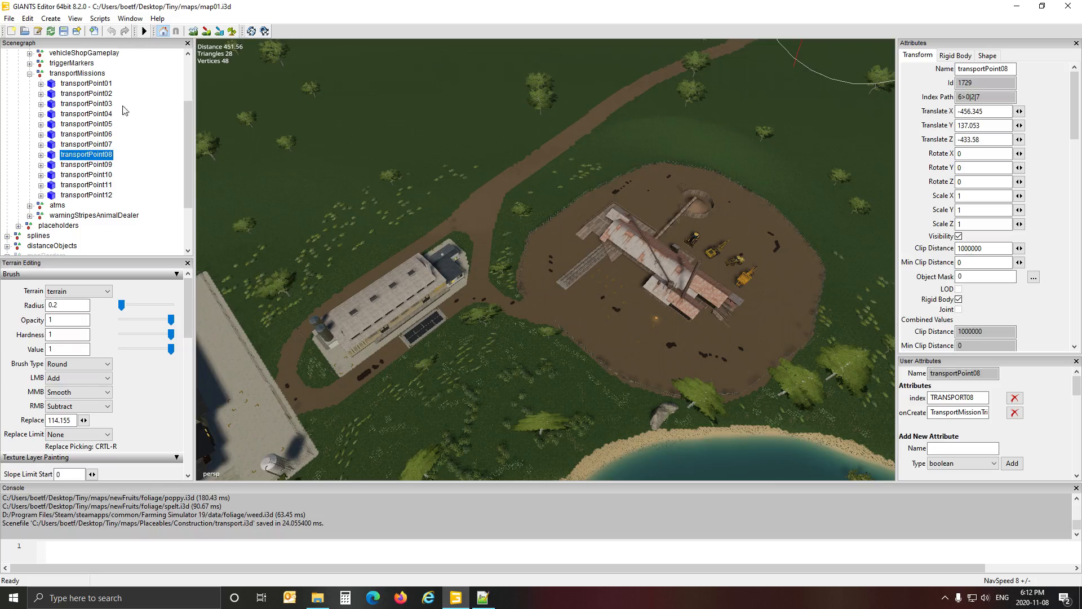
# Step: Frame transportPoint01 again and compare its location with transportPoint02 in the same yard
pyautogui.click(100, 84)
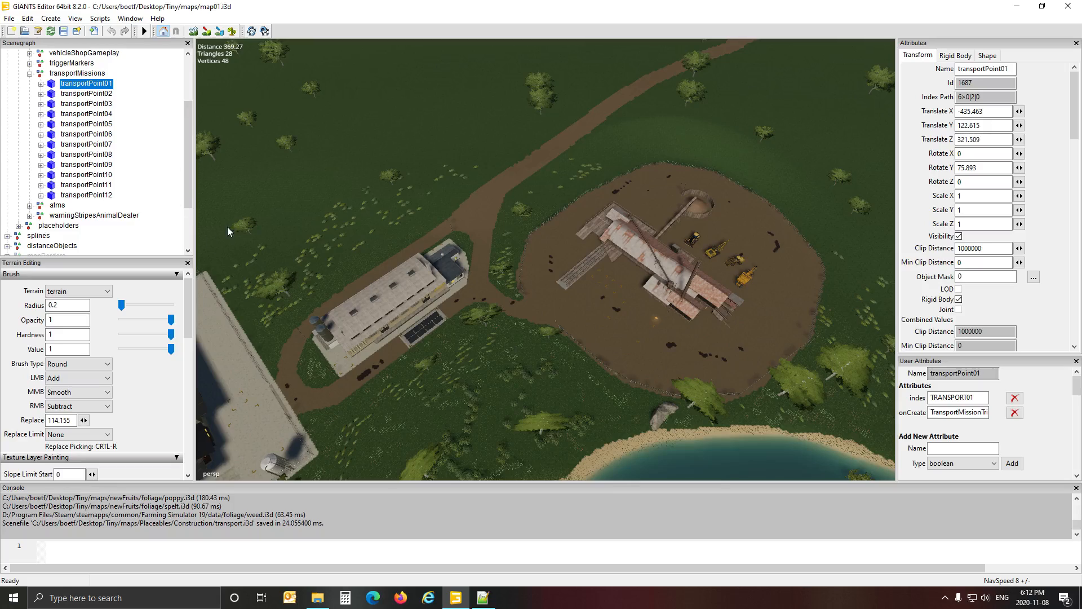
pyautogui.press('f')
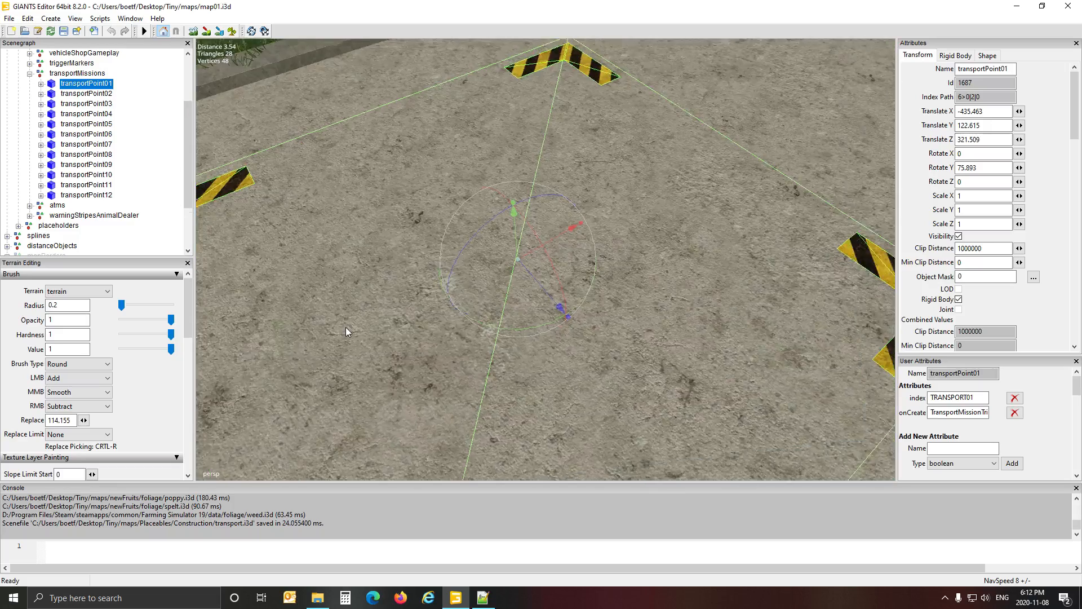
pyautogui.scroll(-8, 373, 353)
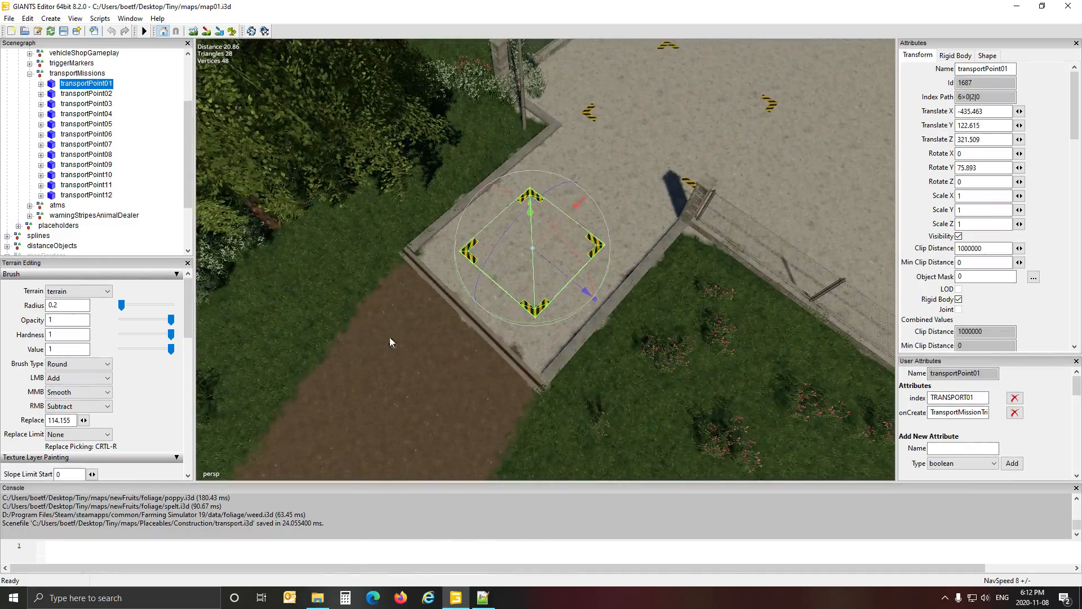
pyautogui.keyDown('alt'); pyautogui.moveTo(390, 339); pyautogui.dragTo(496, 278); pyautogui.keyUp('alt')
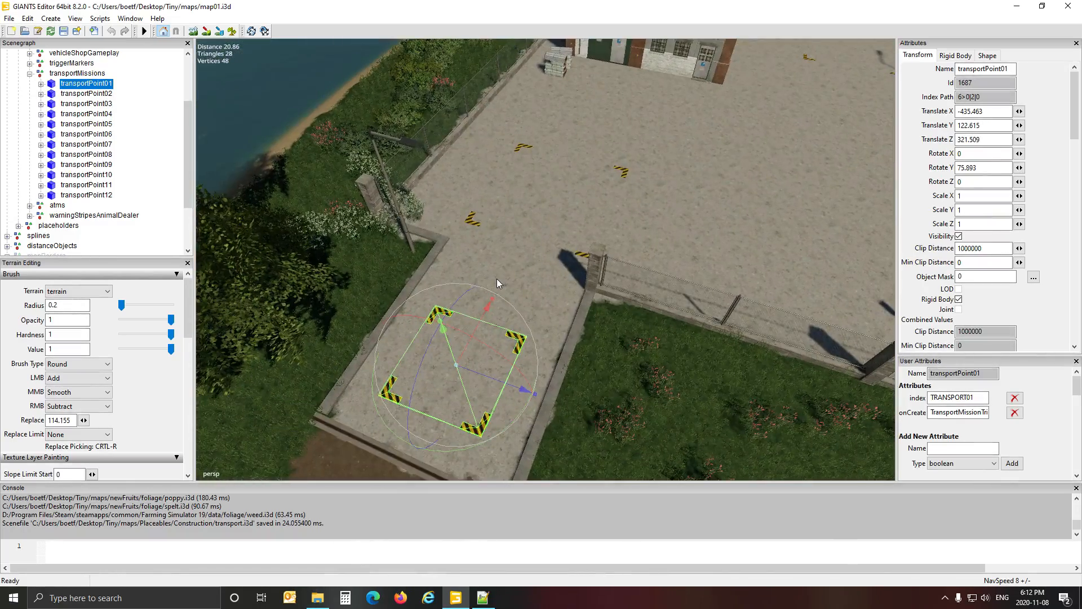
pyautogui.click(102, 94)
pyautogui.keyDown('alt'); pyautogui.moveTo(355, 186); pyautogui.dragTo(548, 147); pyautogui.keyUp('alt')
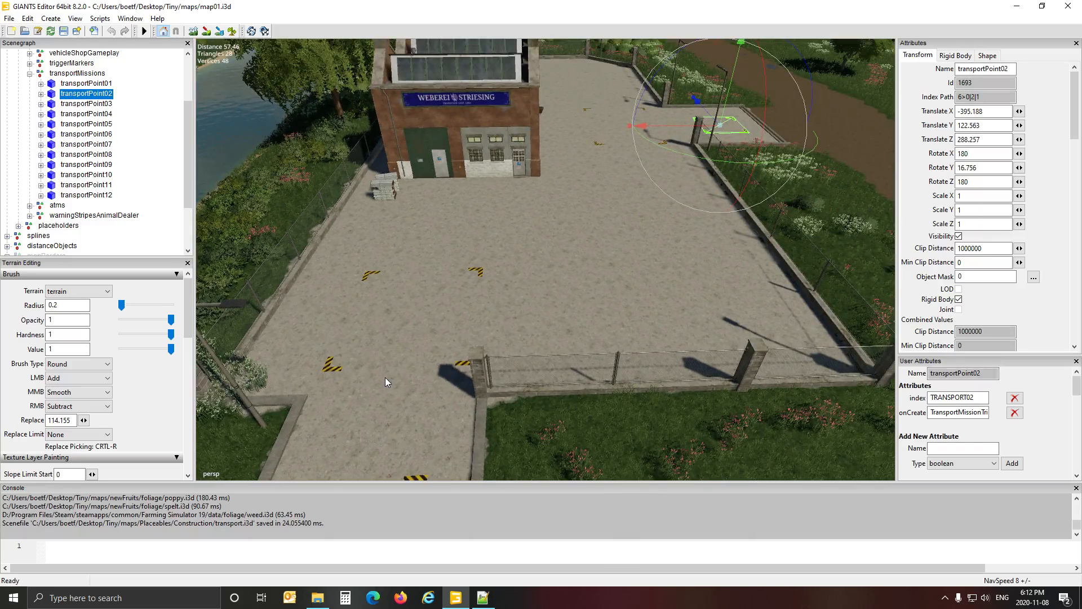
# Step: Switch to Notepad++ and select the title value $l10n_station_port02 of the TRANSPORT02 pickup trigger in the WATER mission
pyautogui.click(482, 598)
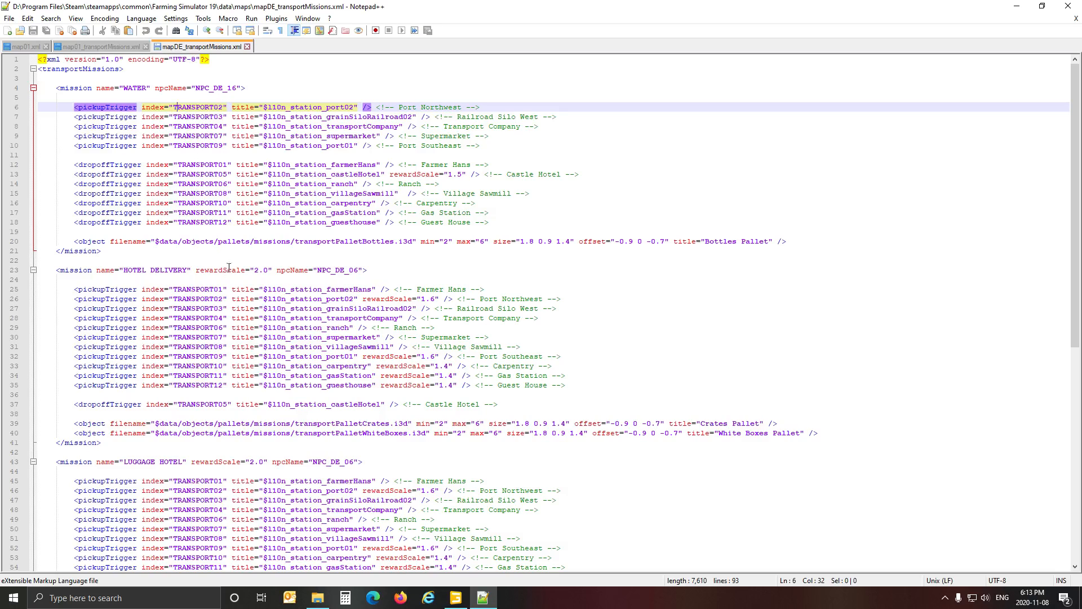
pyautogui.click(223, 166)
pyautogui.click(204, 98)
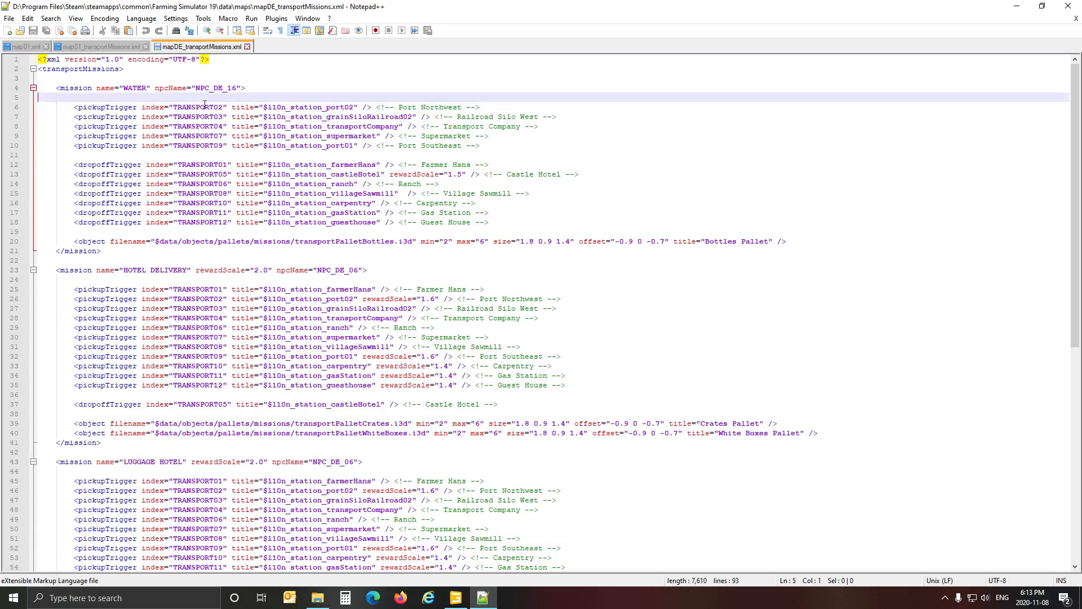
pyautogui.click(204, 108)
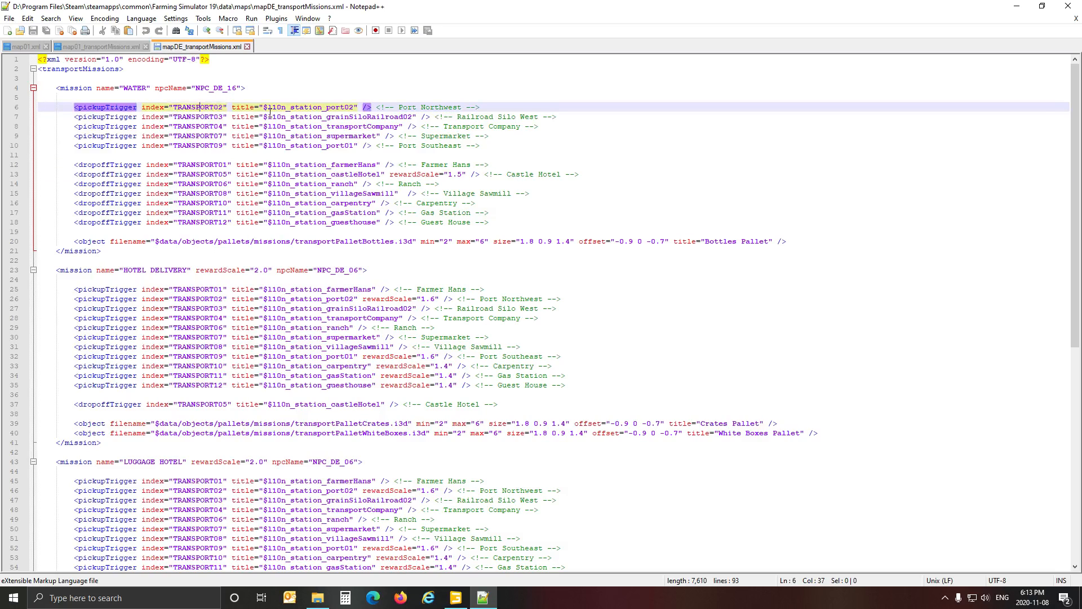
pyautogui.moveTo(270, 113); pyautogui.dragTo(357, 110)
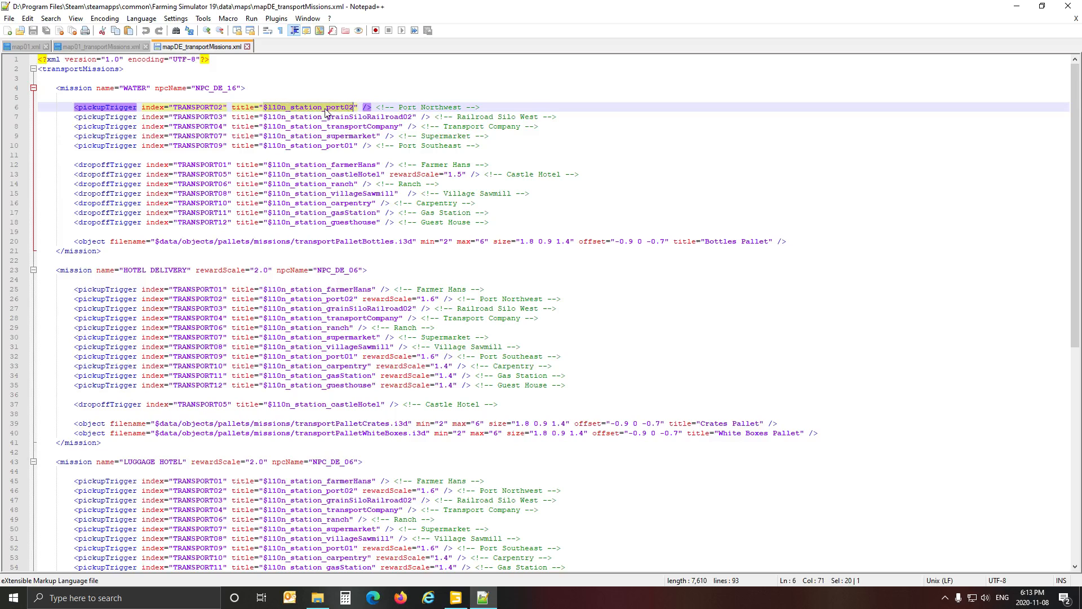
pyautogui.scroll(-13, 342, 198)
pyautogui.scroll(13, 341, 198)
# Step: Open the Replace function for $l10n_station_port02 and find its occurrences in the HOTEL DELIVERY and LUGGAGE HOTEL missions
pyautogui.hotkey('ctrl', 'f')
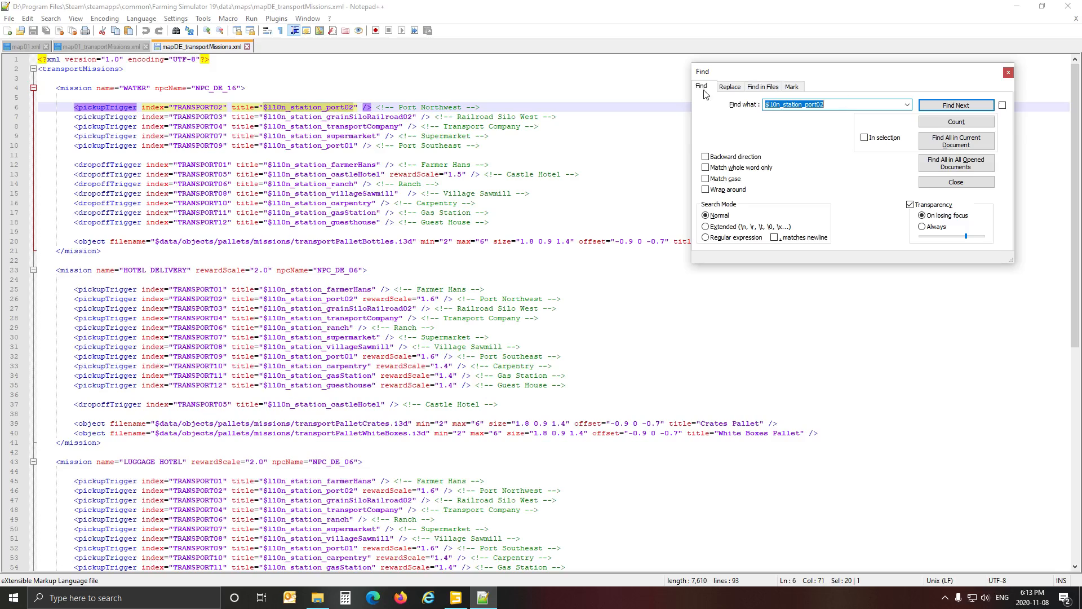
pyautogui.click(730, 87)
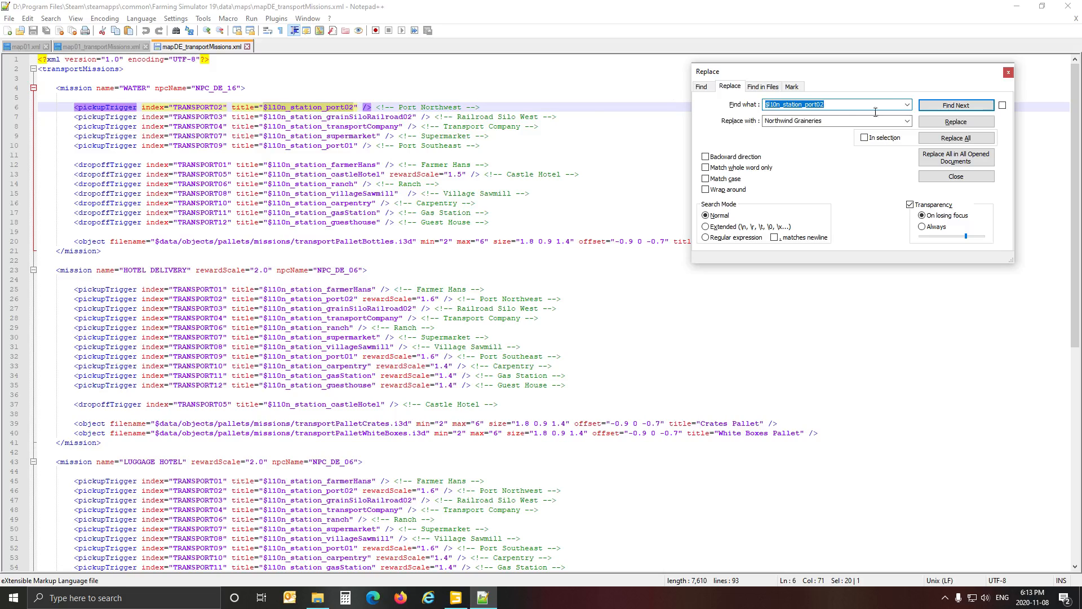
pyautogui.click(969, 106)
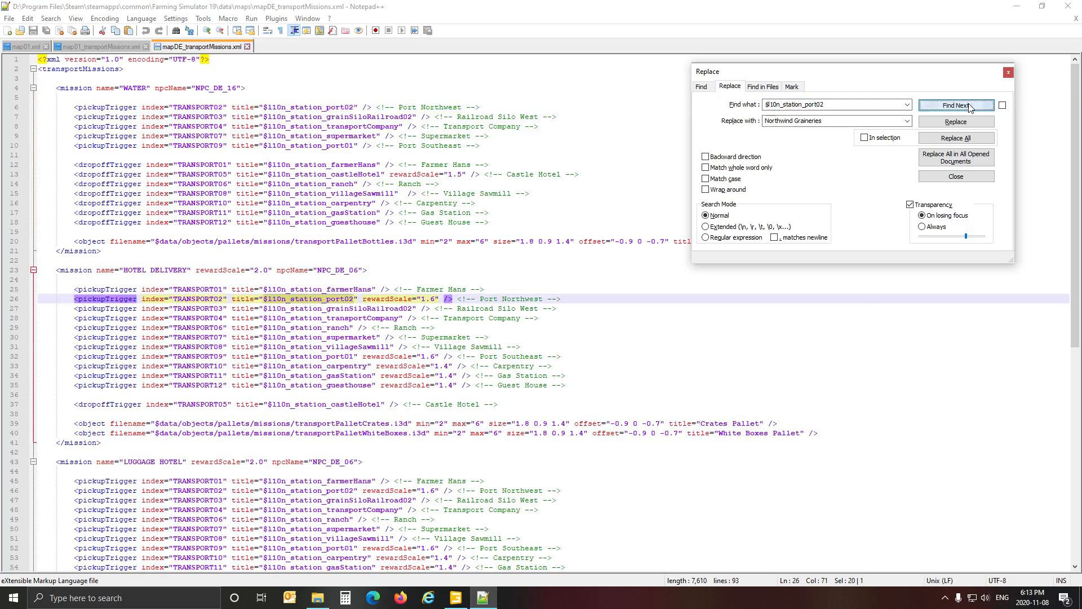
pyautogui.click(969, 106)
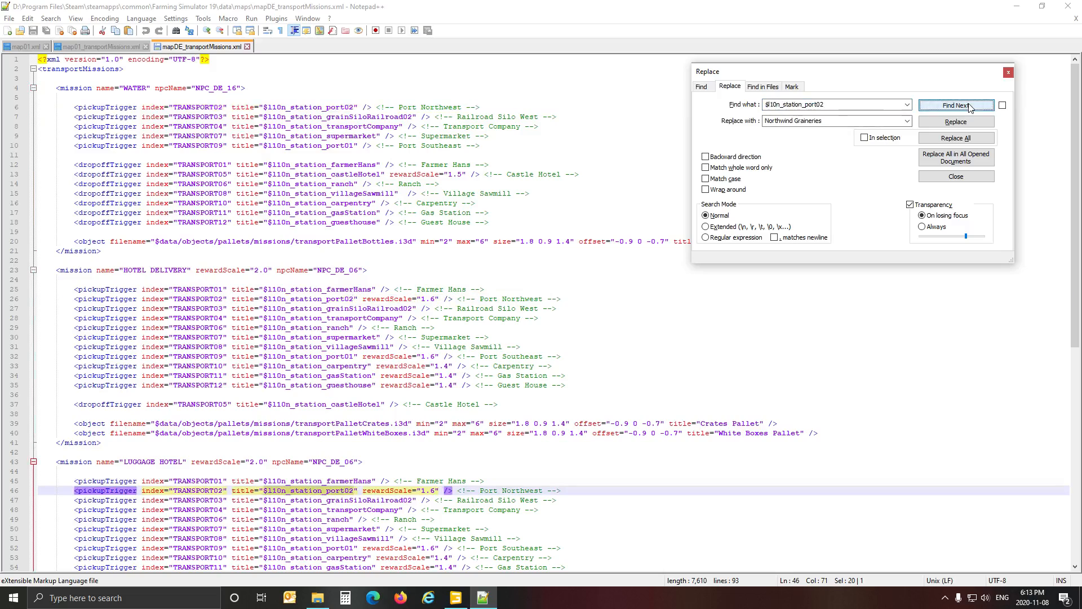
# Step: Search backward to the WATER mission's $l10n_station_port02, restore forward searching, and return to the TRANSPORT03 pickup trigger line
pyautogui.click(706, 157)
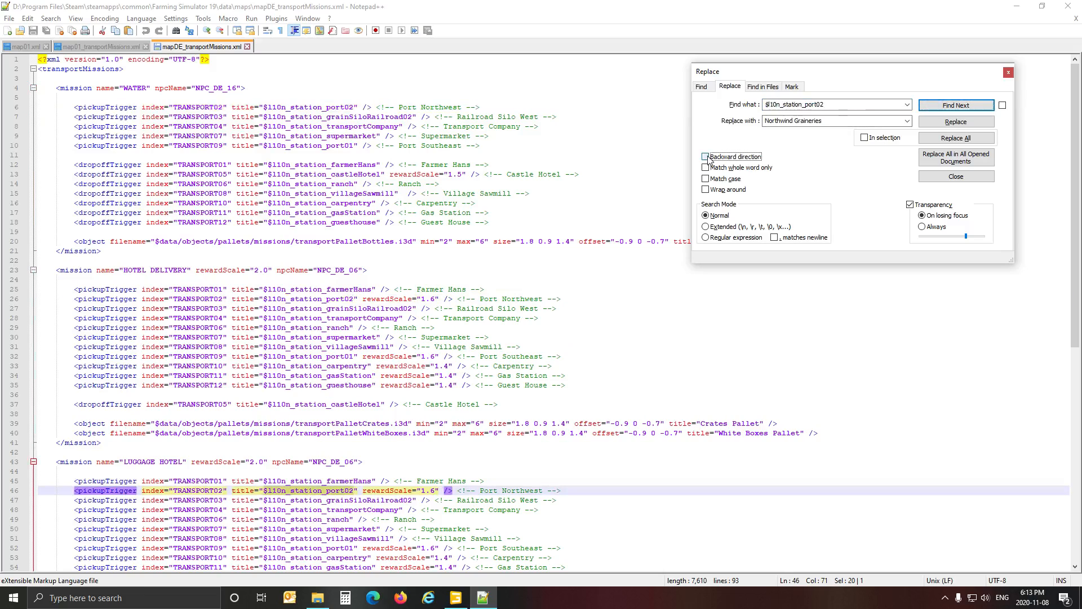
pyautogui.click(956, 107)
pyautogui.click(955, 107)
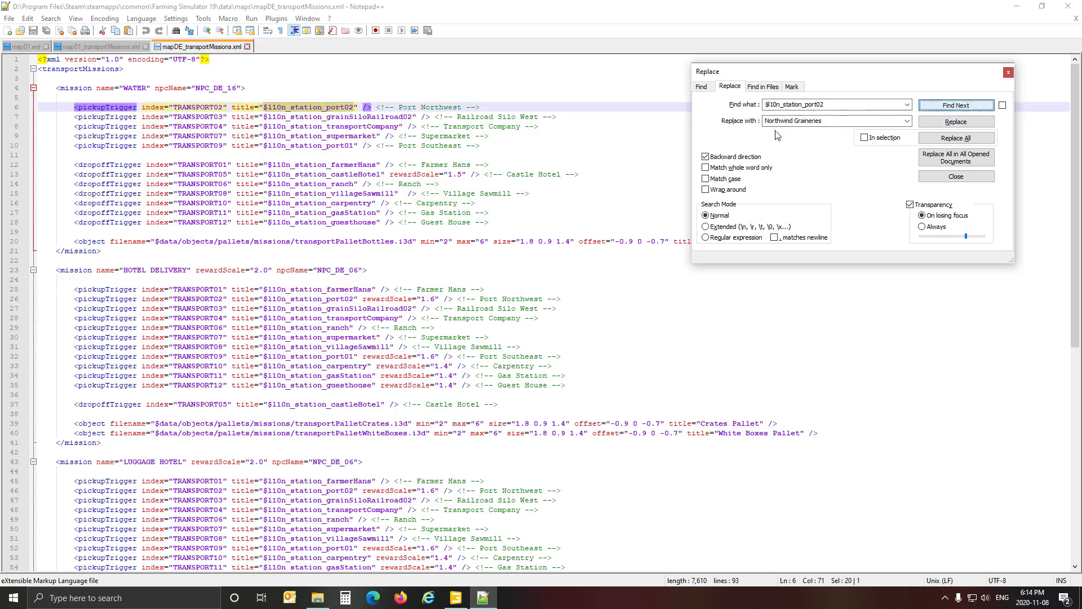
pyautogui.click(706, 157)
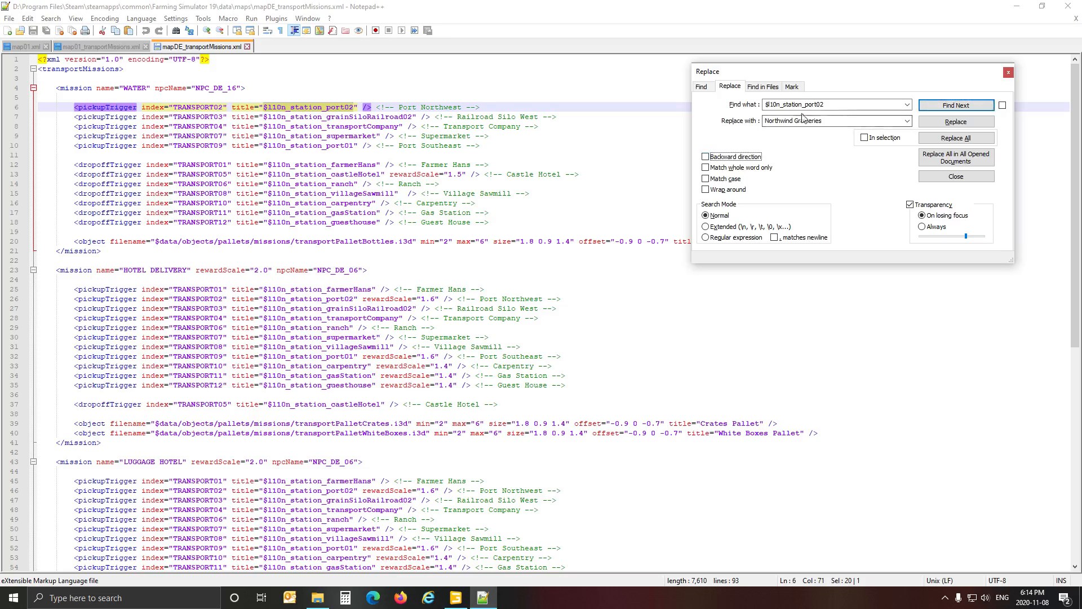
pyautogui.click(848, 125)
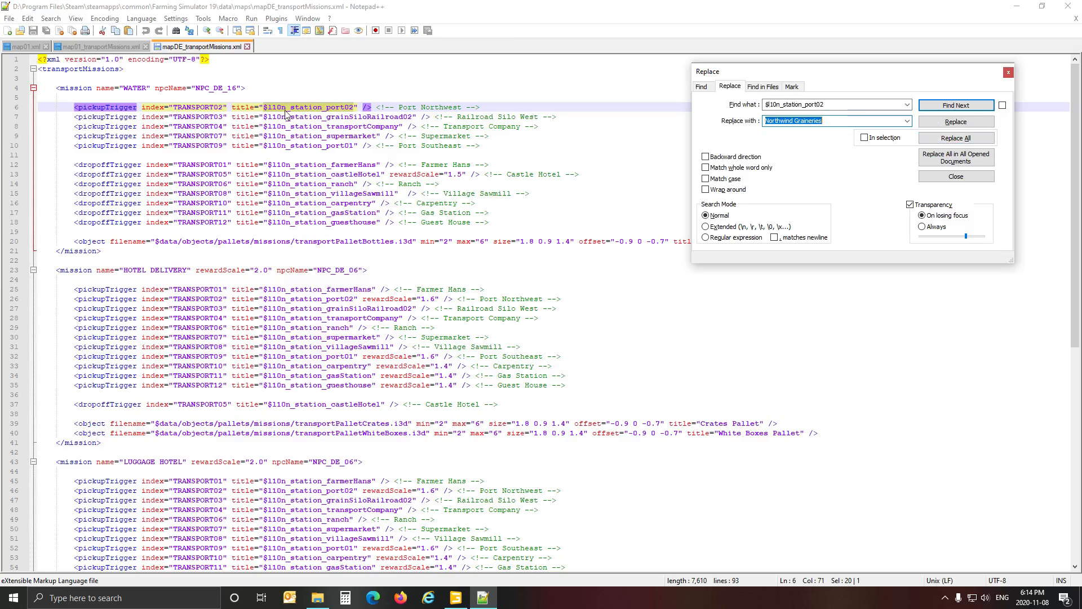
pyautogui.click(212, 117)
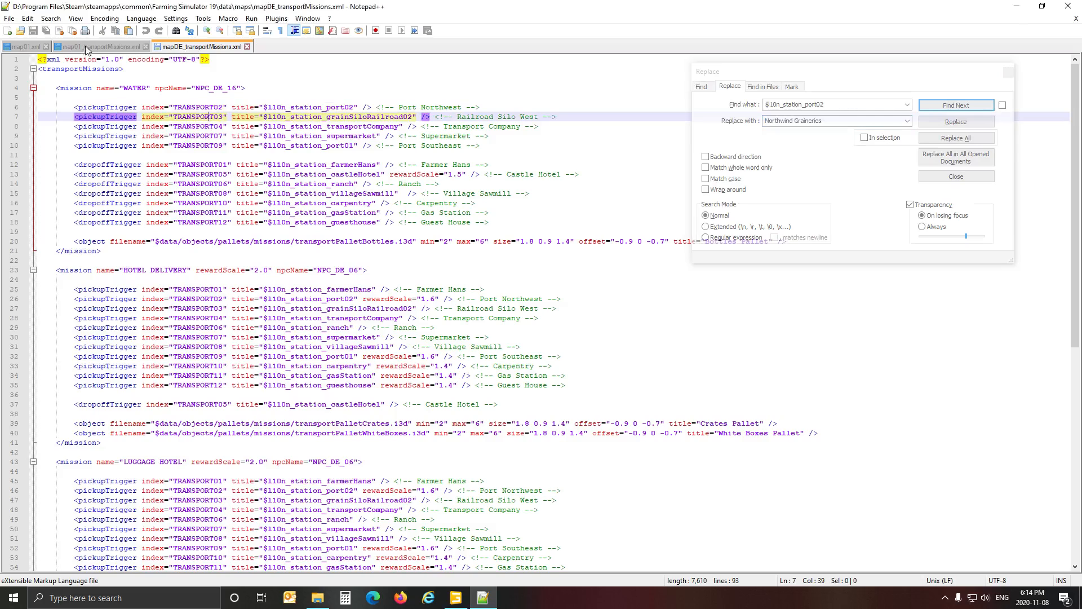
# Step: Close mapDE_transportMissions.xml and the Replace dialog, and review the renamed station titles in map01_transportMissions.xml
pyautogui.click(247, 47)
pyautogui.click(107, 46)
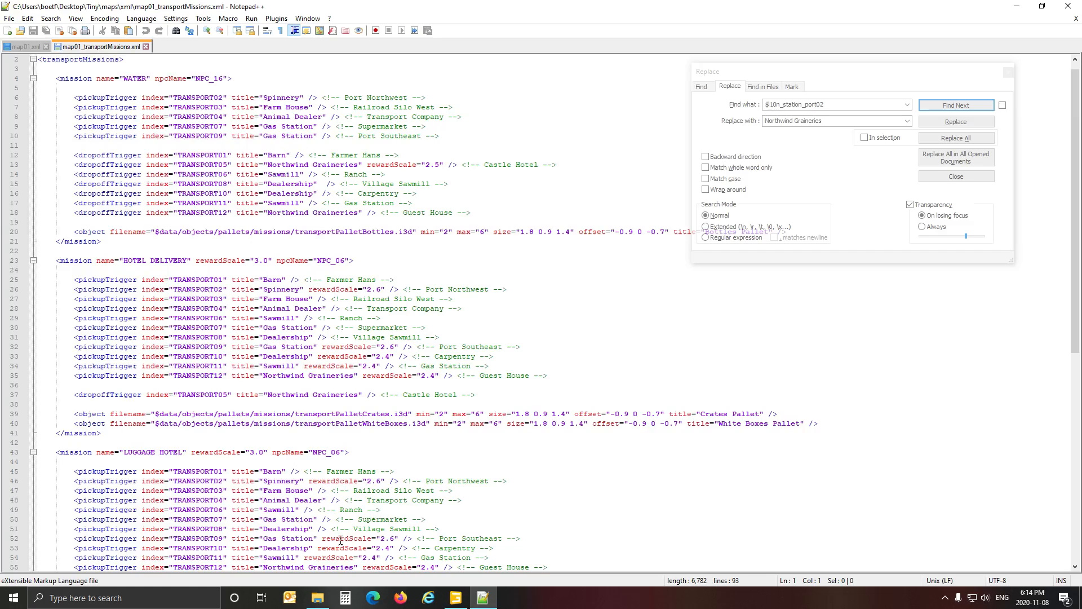
pyautogui.scroll(-5, 303, 443)
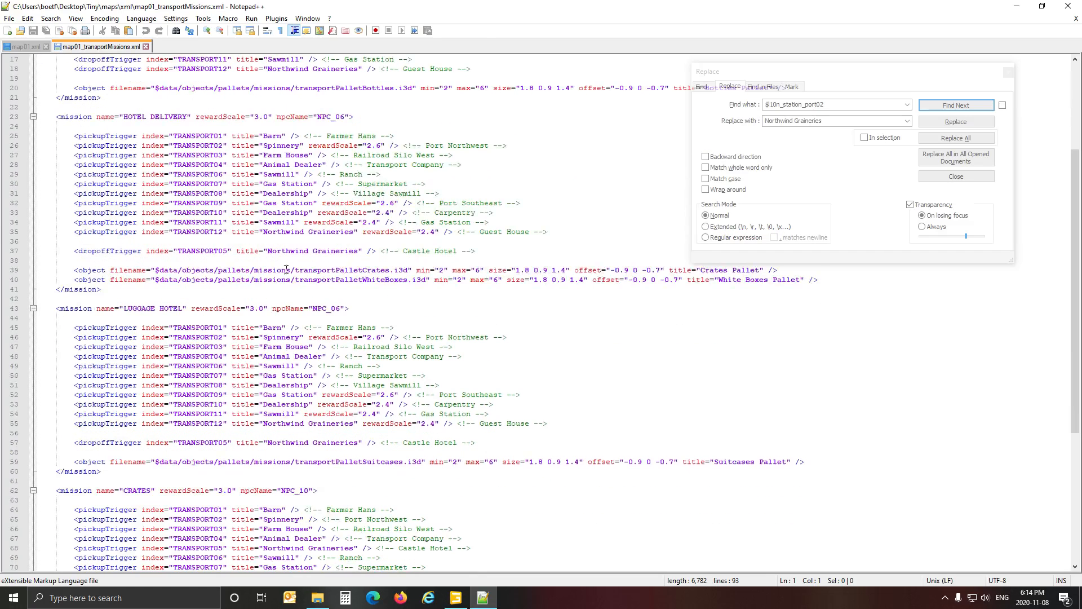
pyautogui.scroll(5, 288, 276)
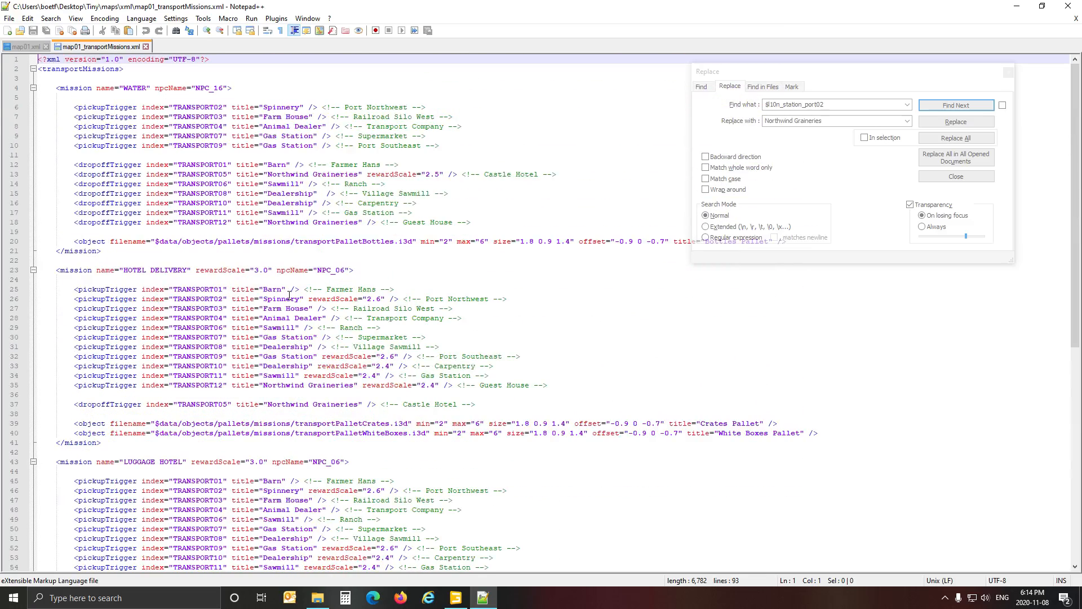
pyautogui.click(1009, 72)
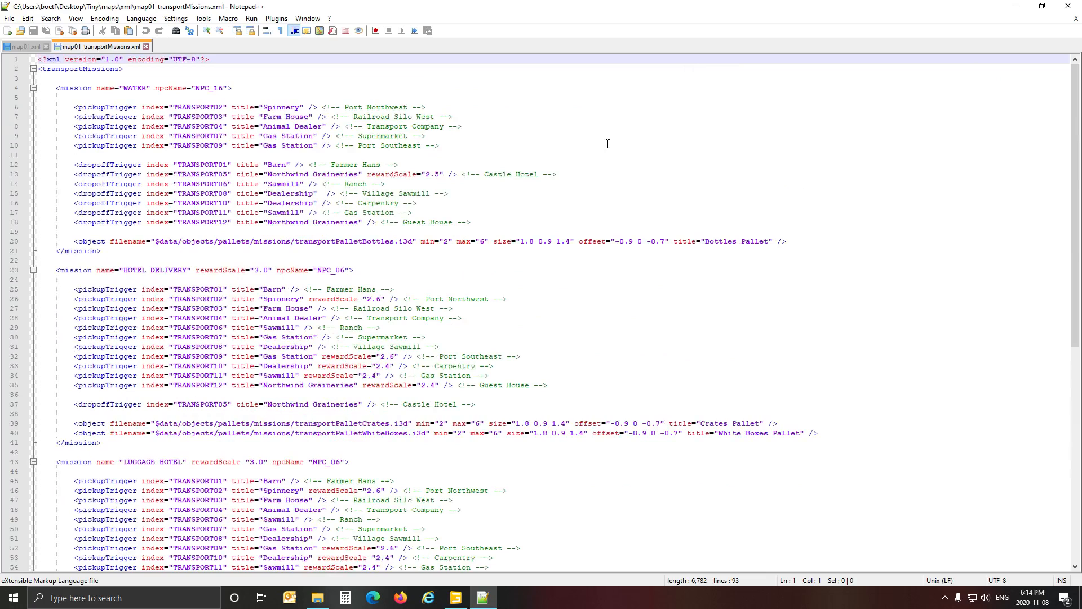
pyautogui.click(347, 108)
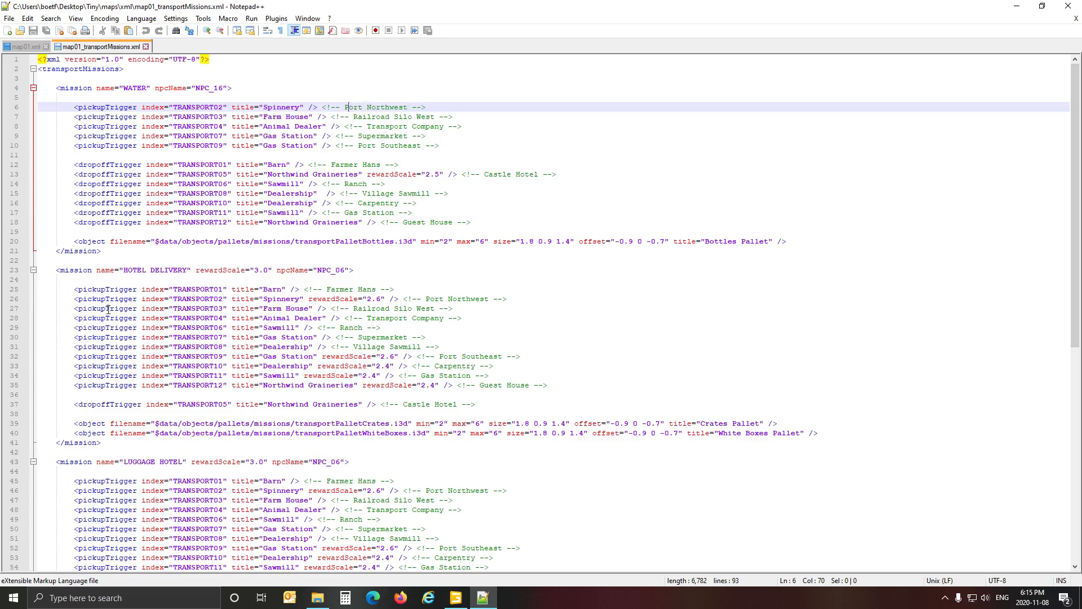
# Step: Close map01_transportMissions.xml and map01.xml, and exit Notepad++
pyautogui.click(145, 47)
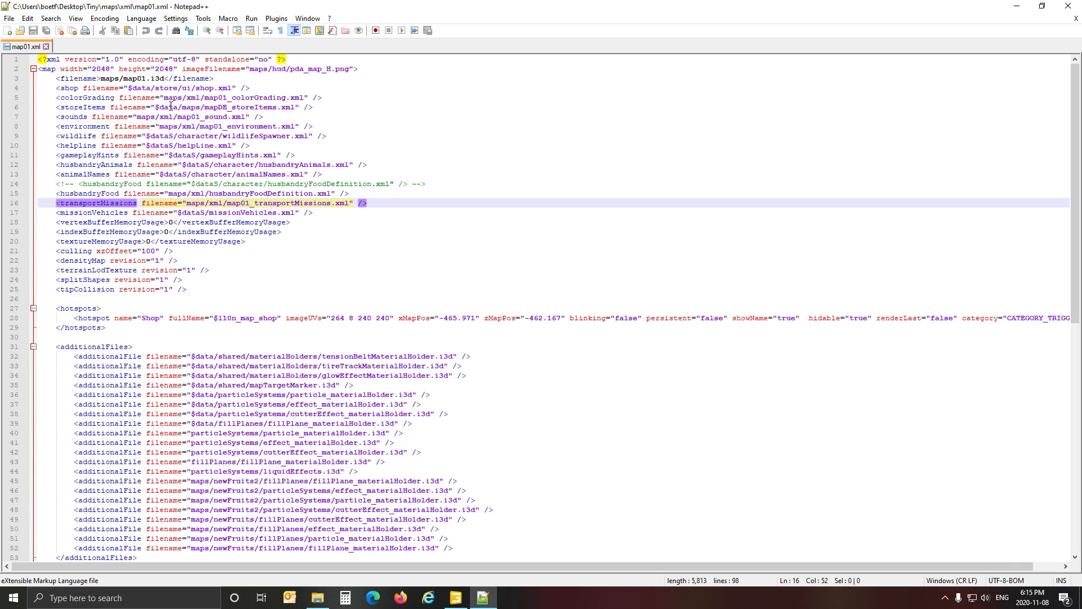
pyautogui.click(46, 47)
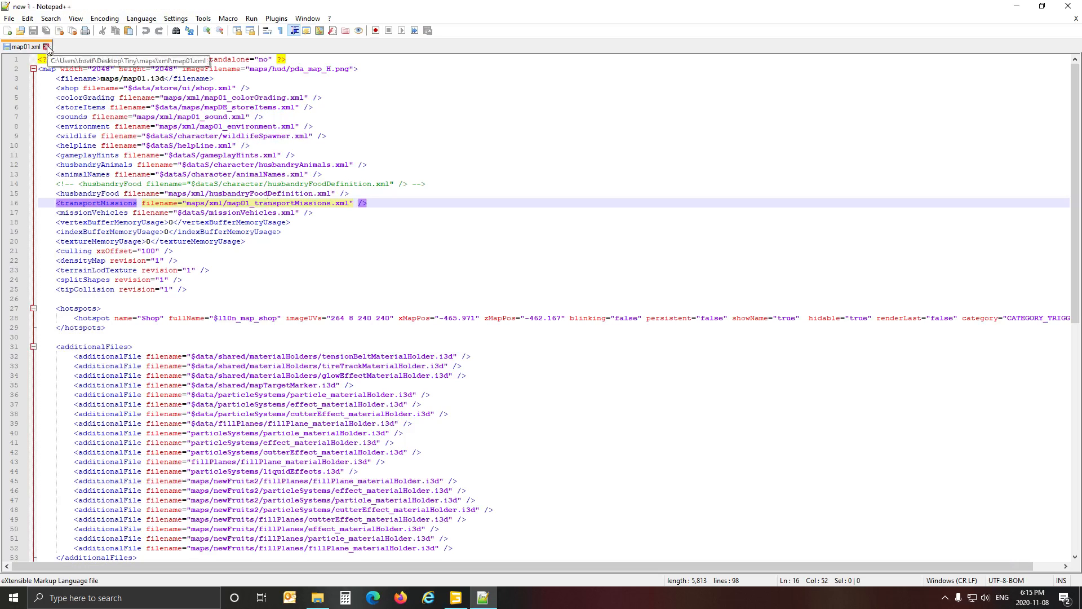
pyautogui.click(1069, 6)
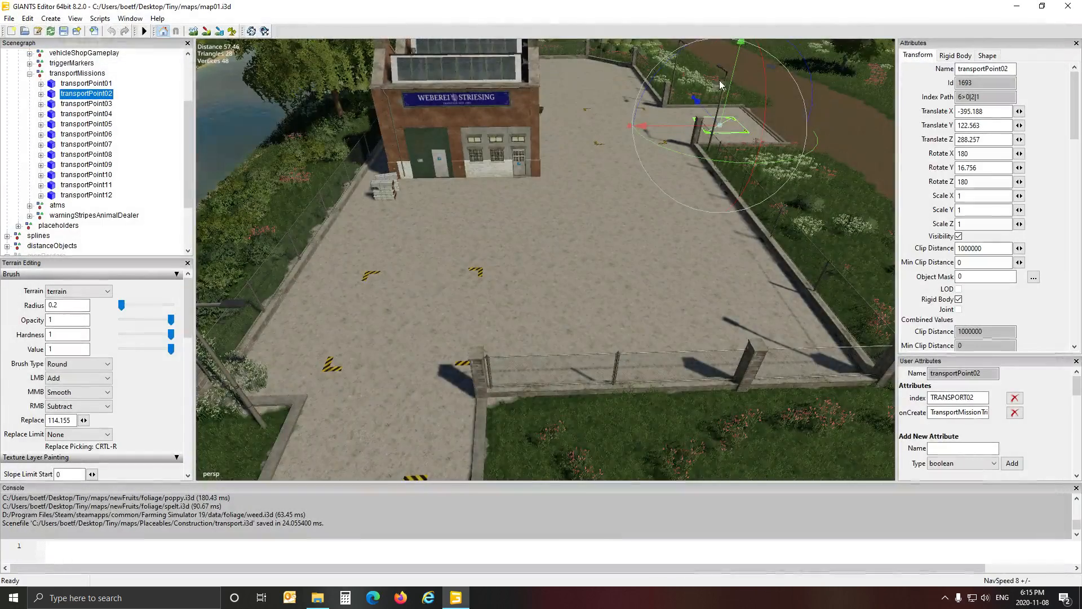
# Step: Close GIANTS Editor and the File Explorer window showing the game's data maps folder
pyautogui.moveTo(420, 275); pyautogui.dragTo(341, 229, button='right')
pyautogui.moveTo(609, 189); pyautogui.dragTo(567, 231, button='right')
pyautogui.press('s')
pyautogui.press('d')
pyautogui.press('a')
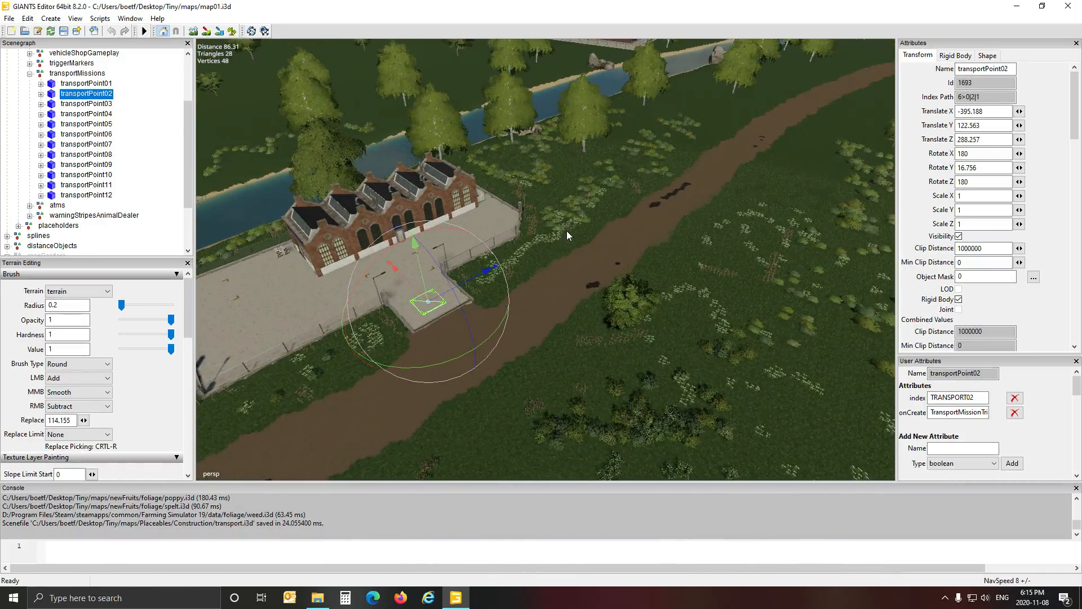
pyautogui.click(1068, 7)
pyautogui.click(572, 293)
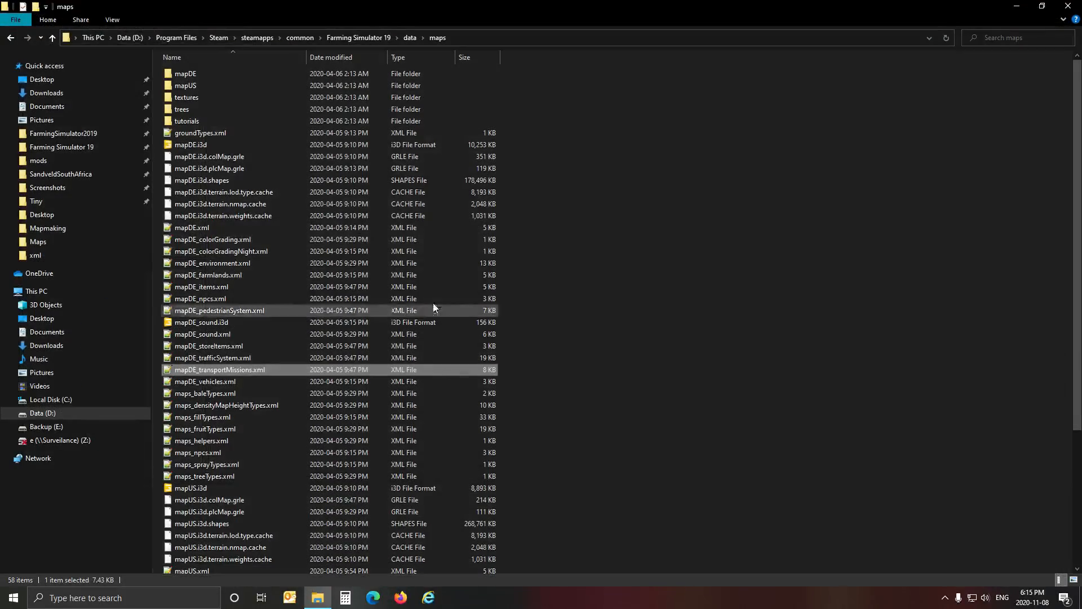
pyautogui.click(1069, 7)
# Step: Launch Farming Simulator 19, start the game on the Tiny map and dismiss the introductory tutorial hint
pyautogui.click(2, 603)
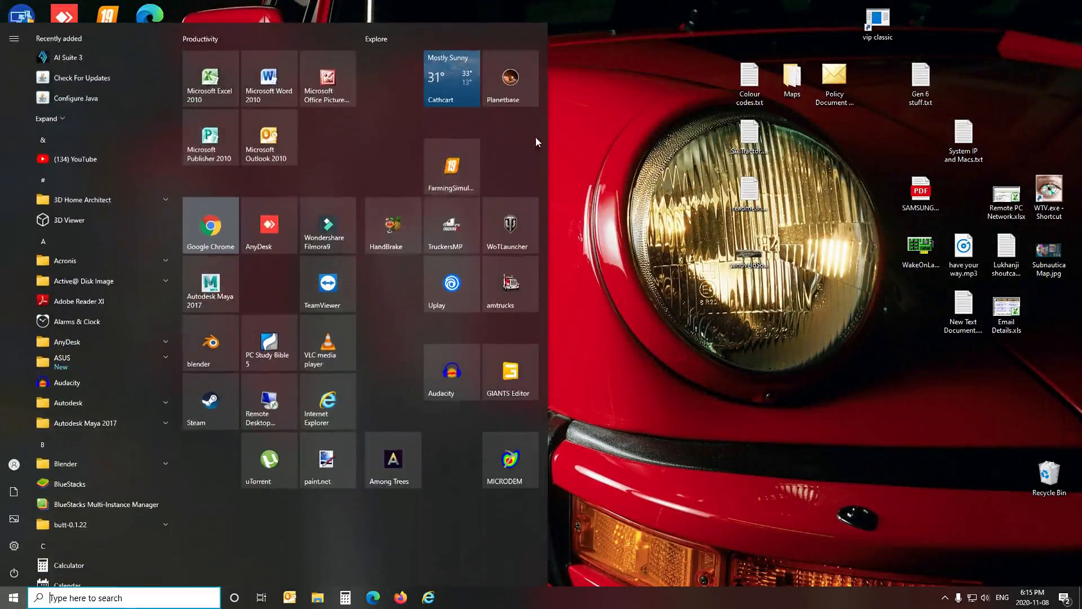
pyautogui.click(451, 169)
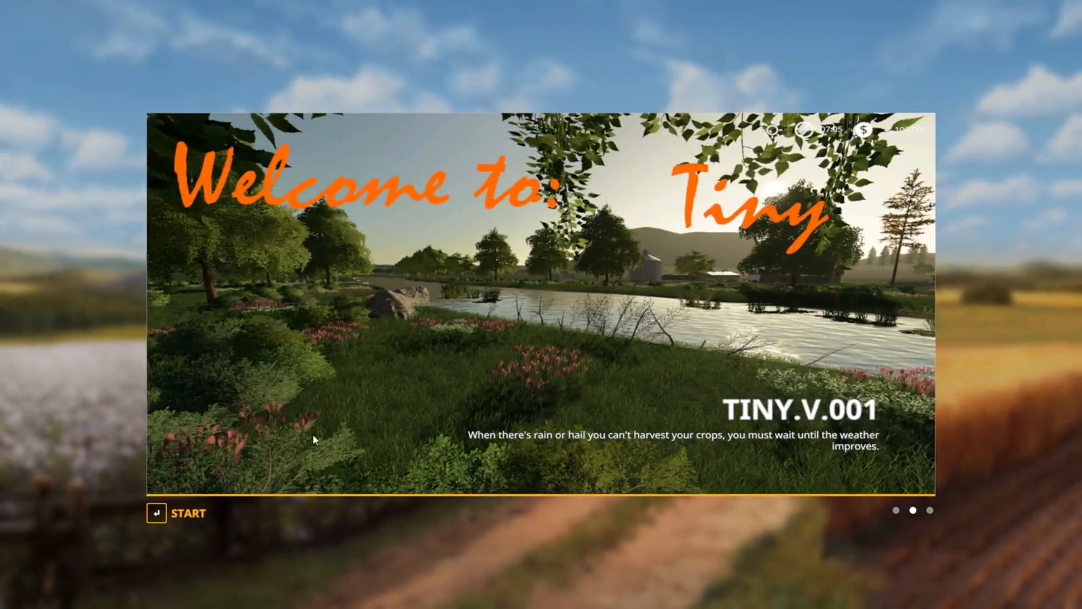
pyautogui.press('Return')
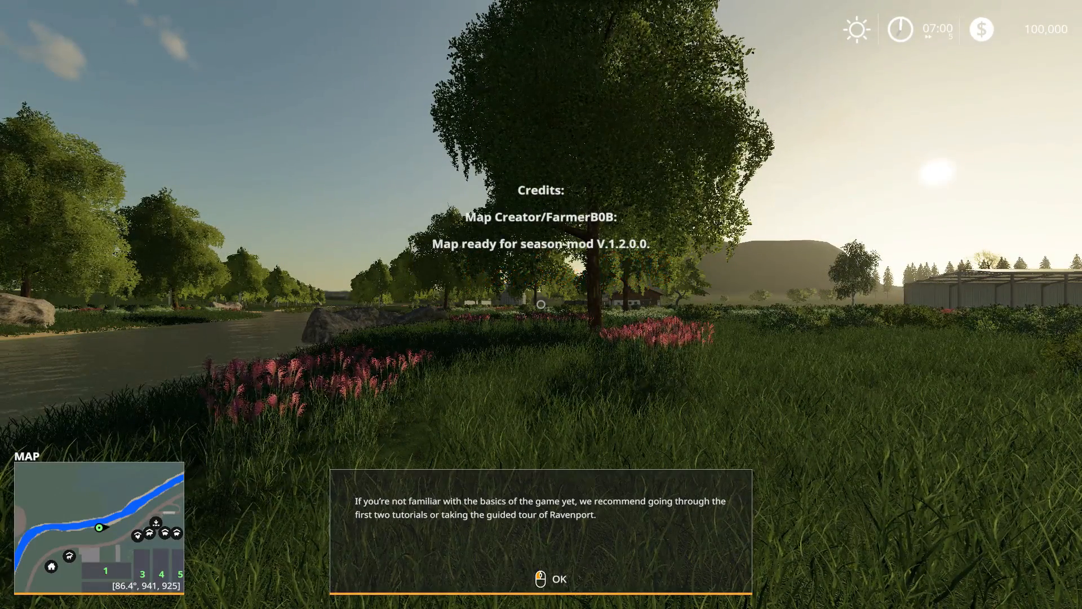
pyautogui.click(541, 304)
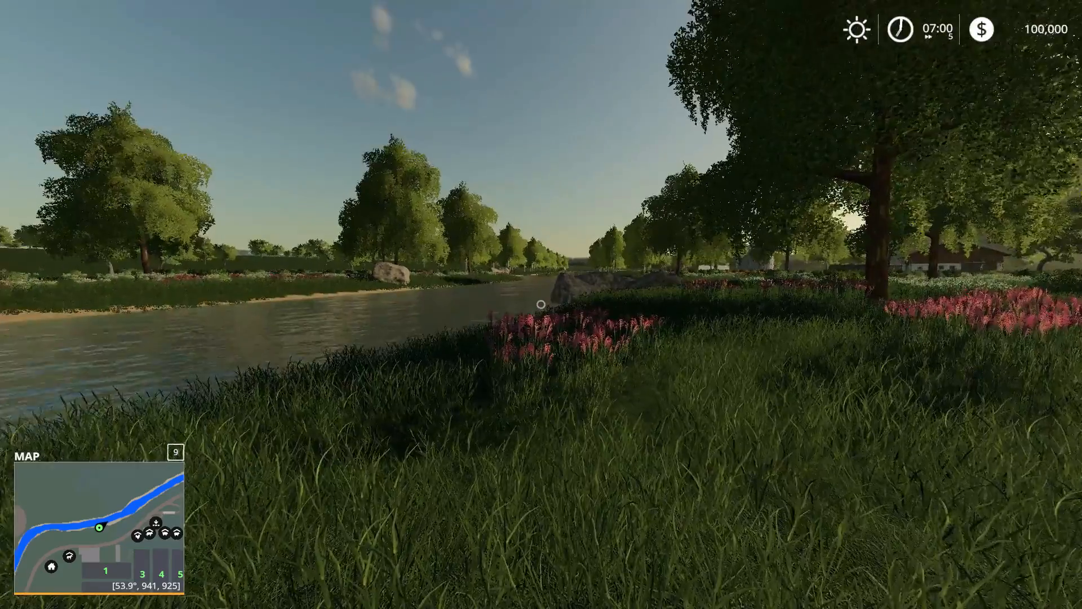
# Step: Open the in-game menu from the riverbank and view the contracts page for transport jobs
pyautogui.press('w')
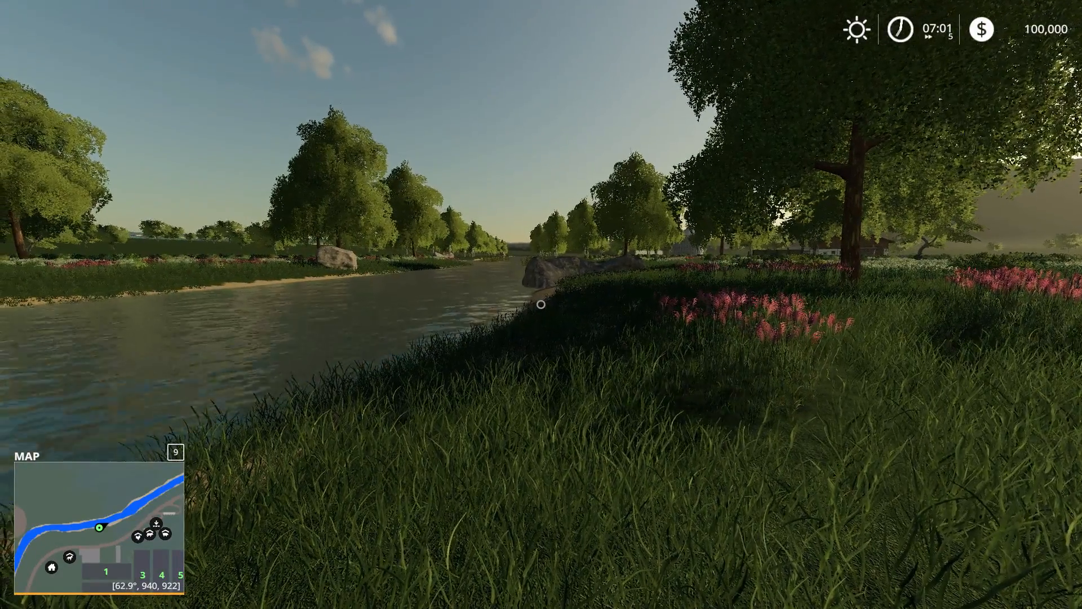
pyautogui.press('w')
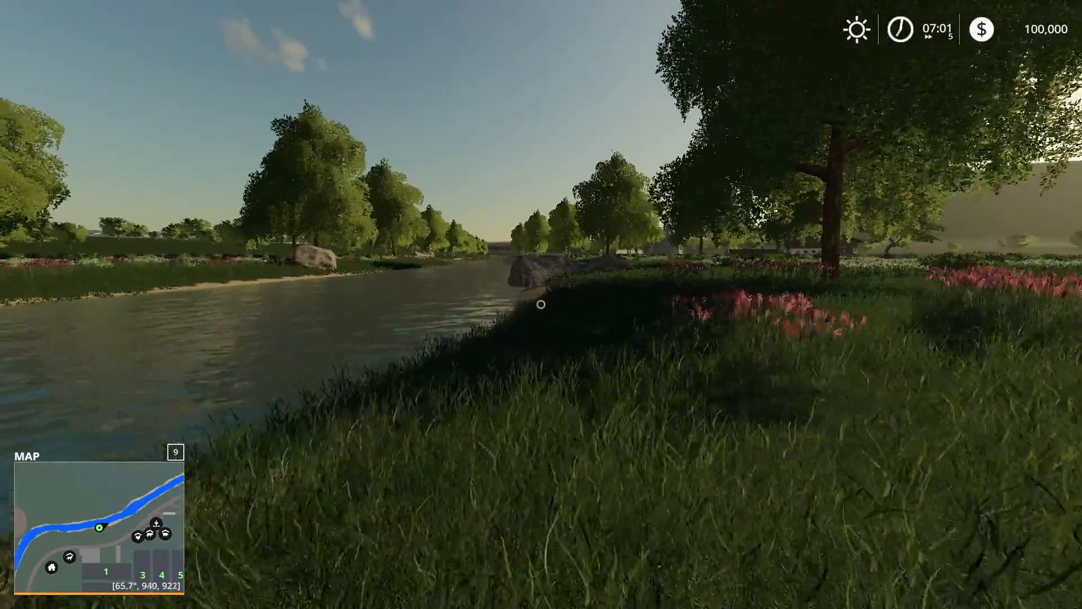
pyautogui.press('w')
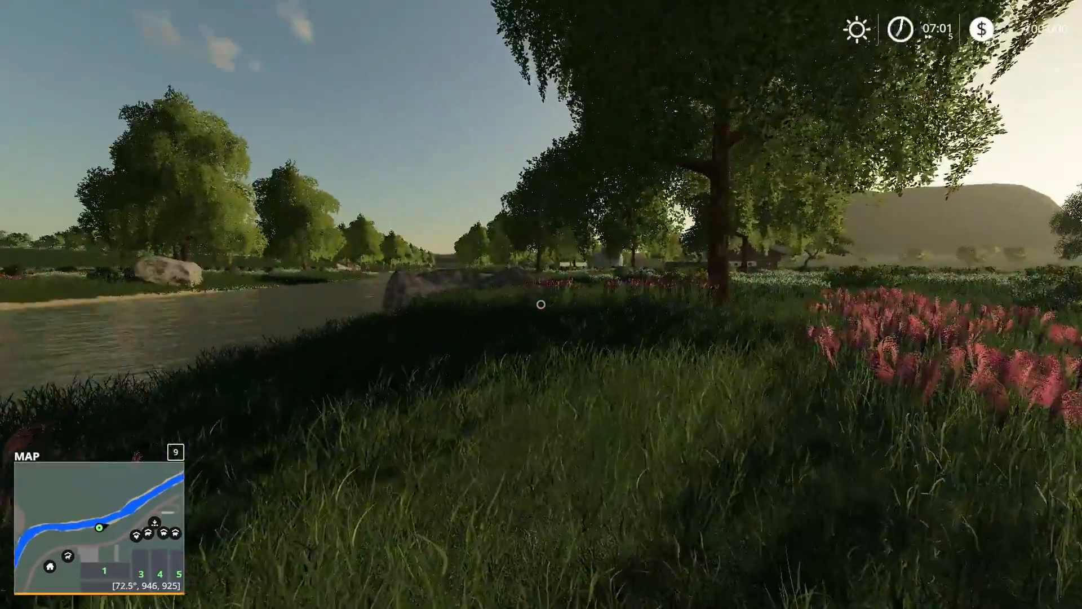
pyautogui.press('w')
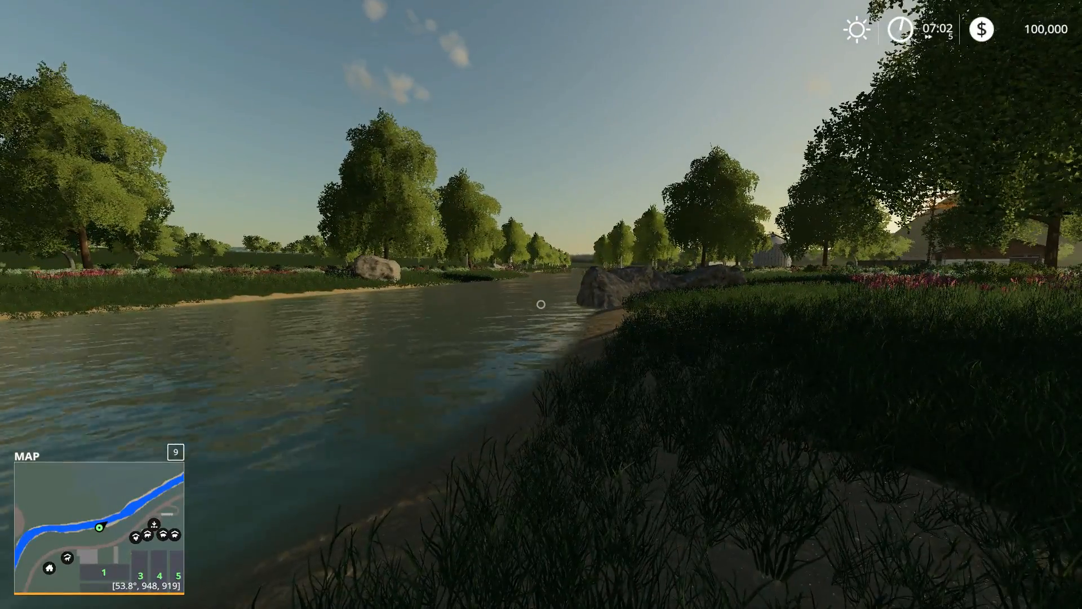
pyautogui.press('Escape')
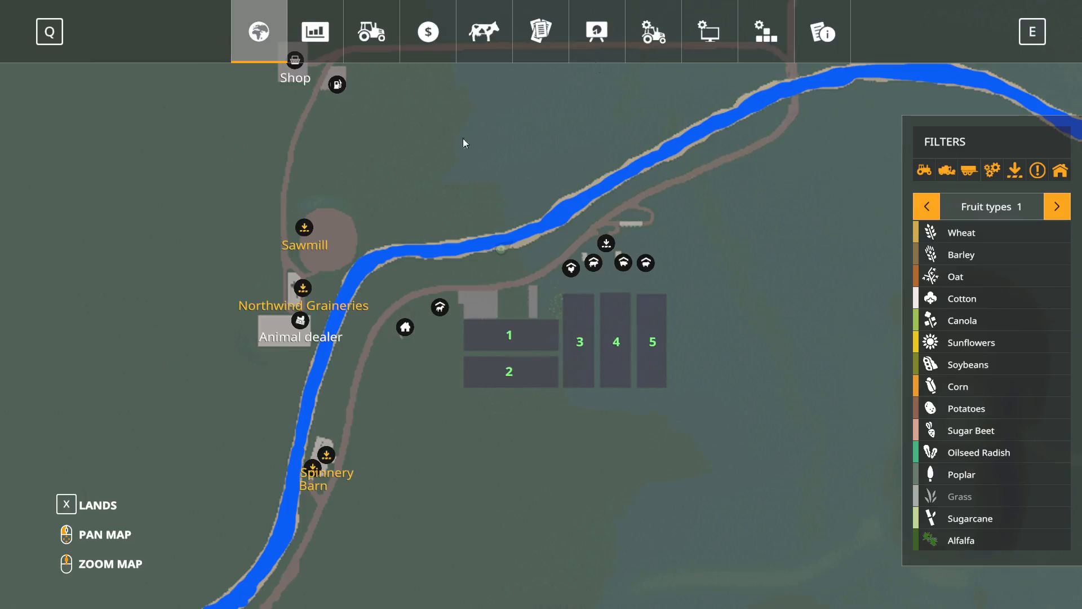
pyautogui.click(540, 33)
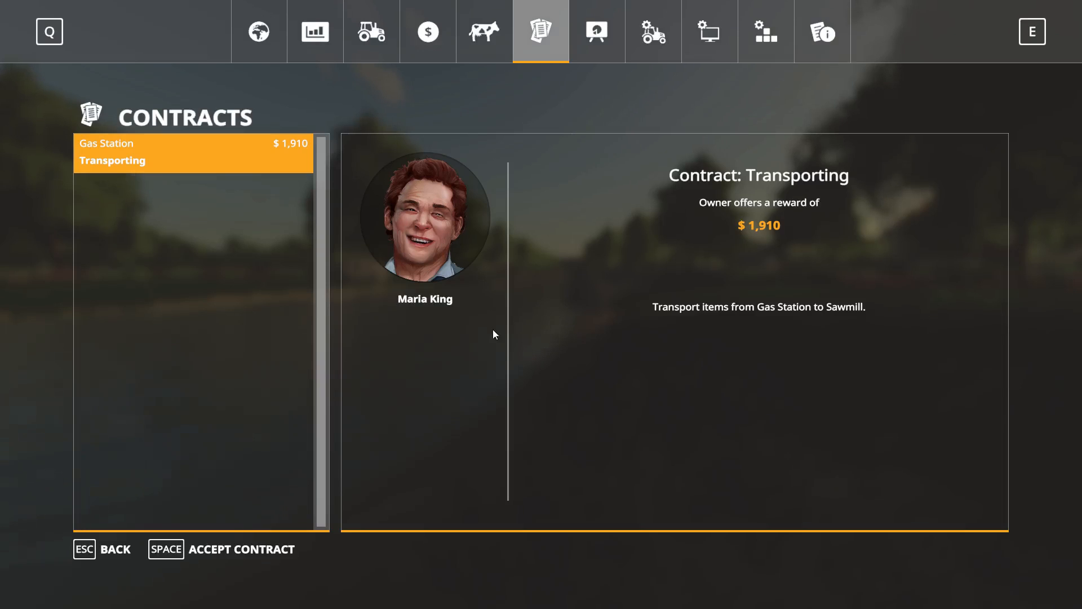
# Step: Switch to File Explorer and open mapsPL_npcs.xml from the Tiny mod's maps folder to examine the NPC definitions
pyautogui.press('super')
pyautogui.click(318, 602)
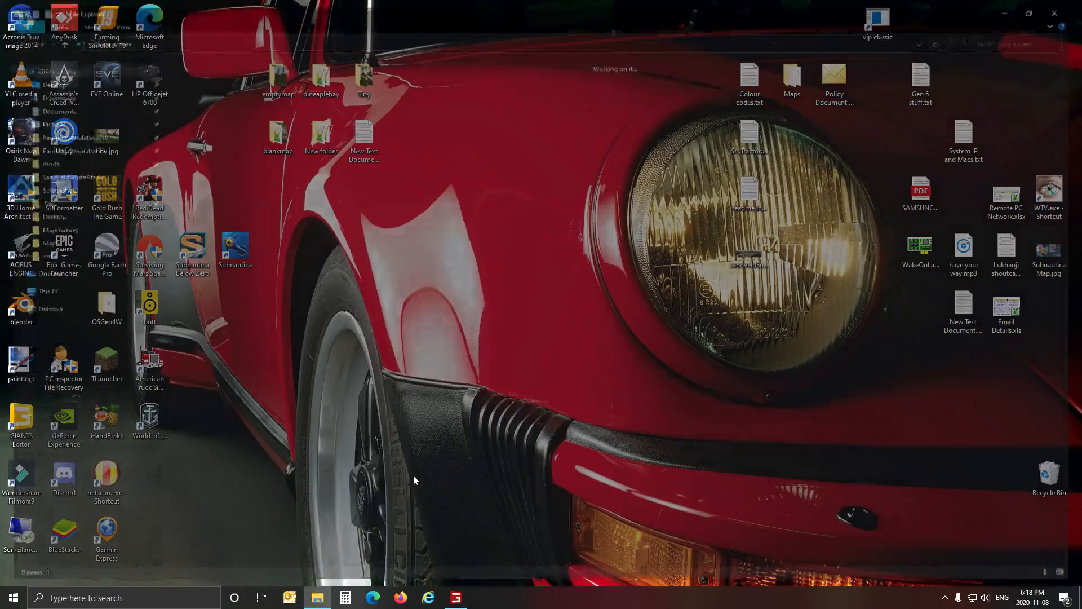
pyautogui.click(36, 200)
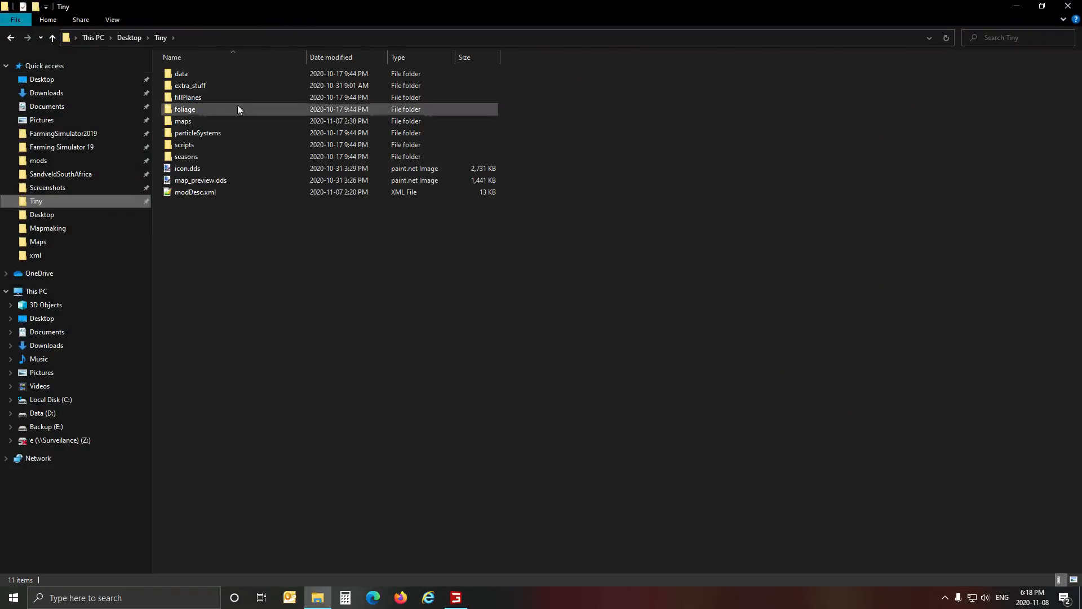
pyautogui.doubleClick(215, 121)
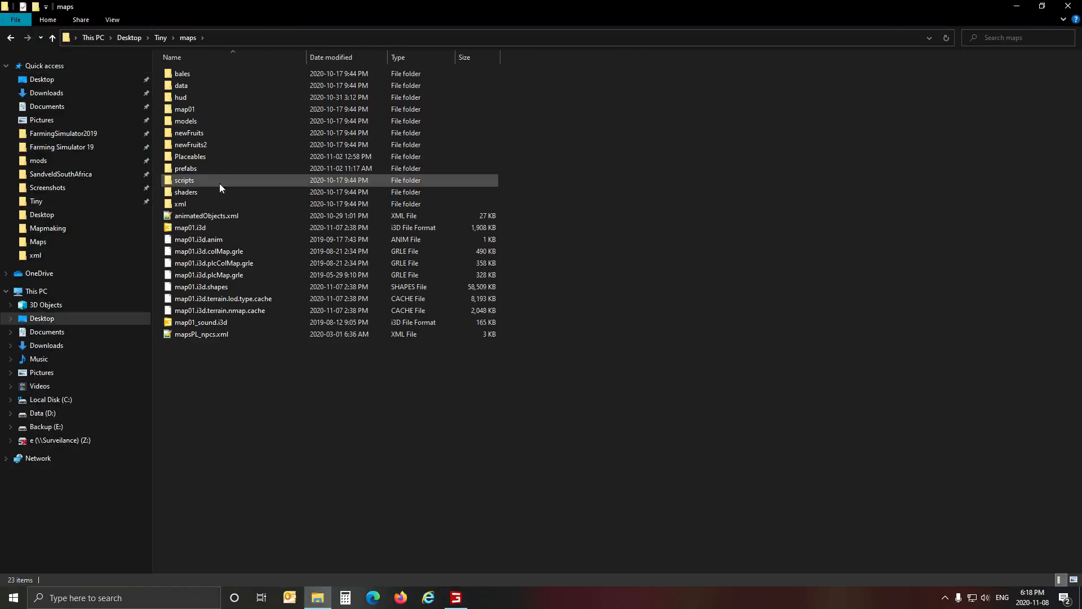
pyautogui.doubleClick(213, 205)
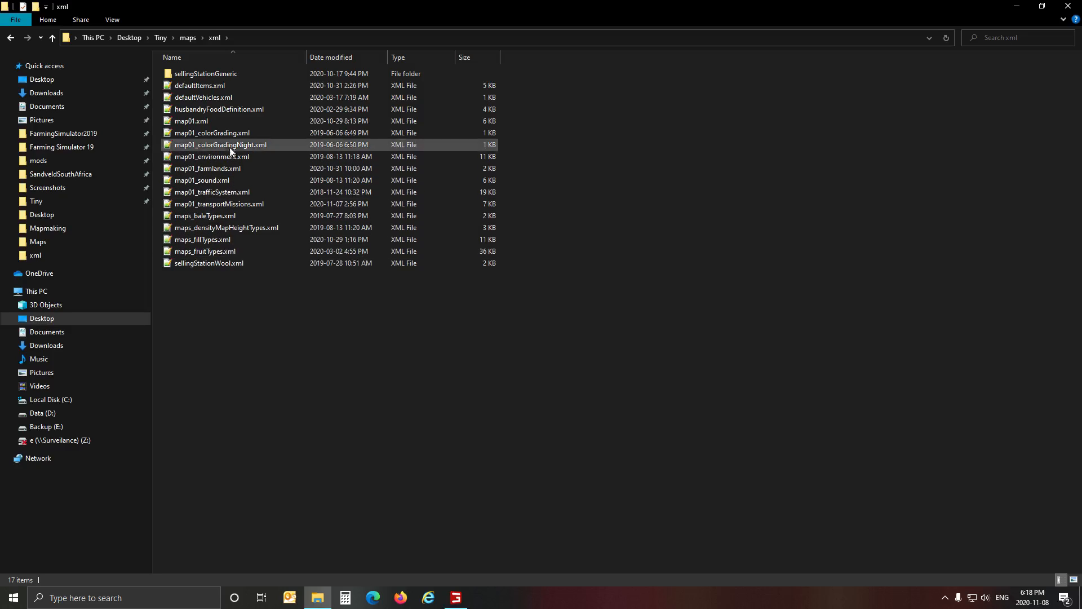
pyautogui.click(197, 38)
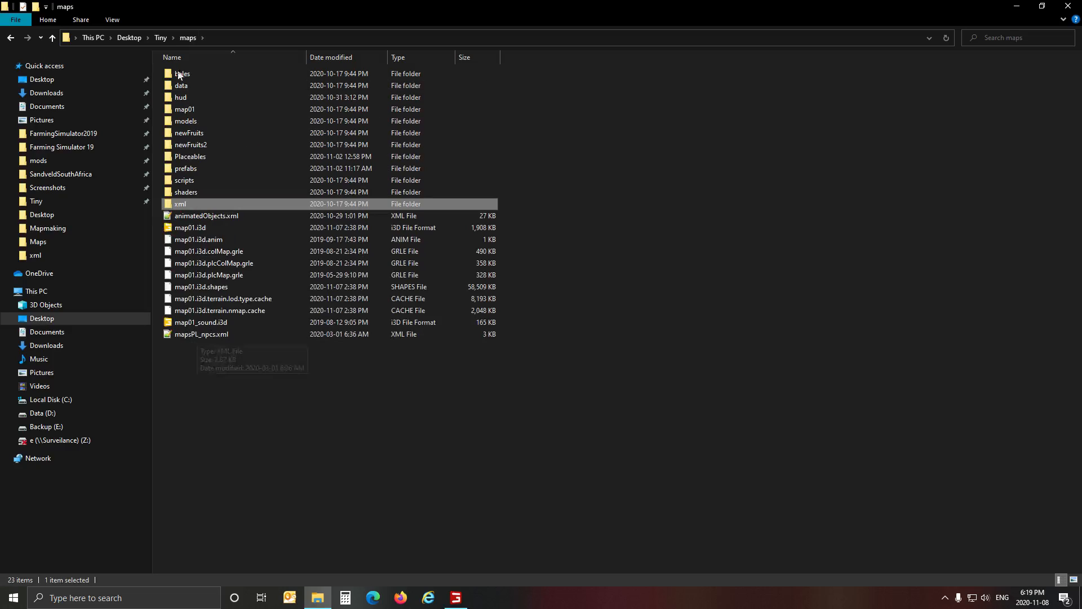
pyautogui.doubleClick(194, 334)
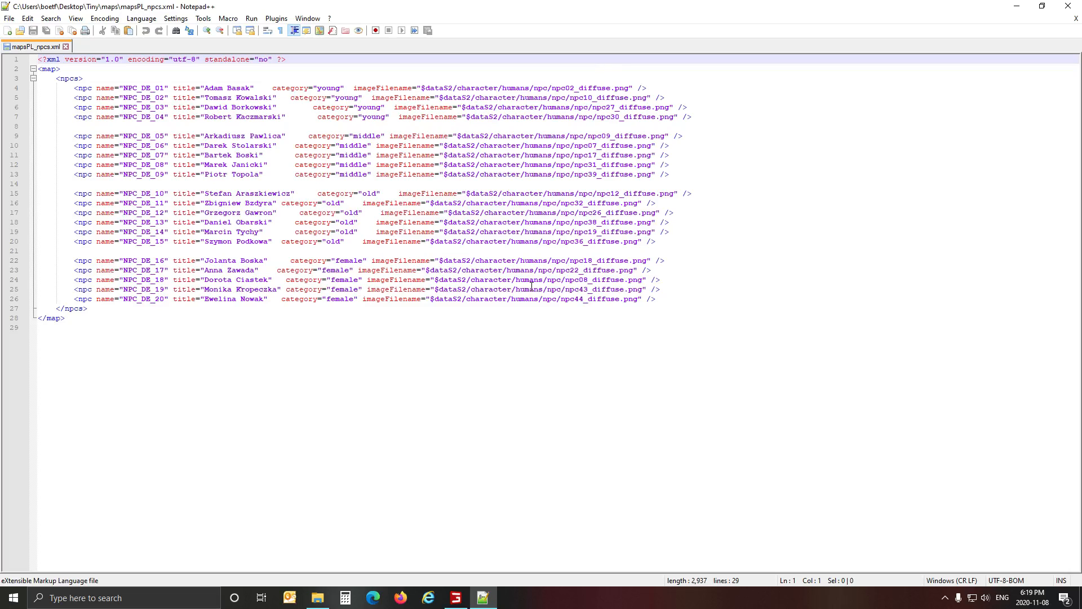
# Step: Switch back to Farming Simulator 19 and accept the transporting contract from Gas Station to Sawmill
pyautogui.click(455, 598)
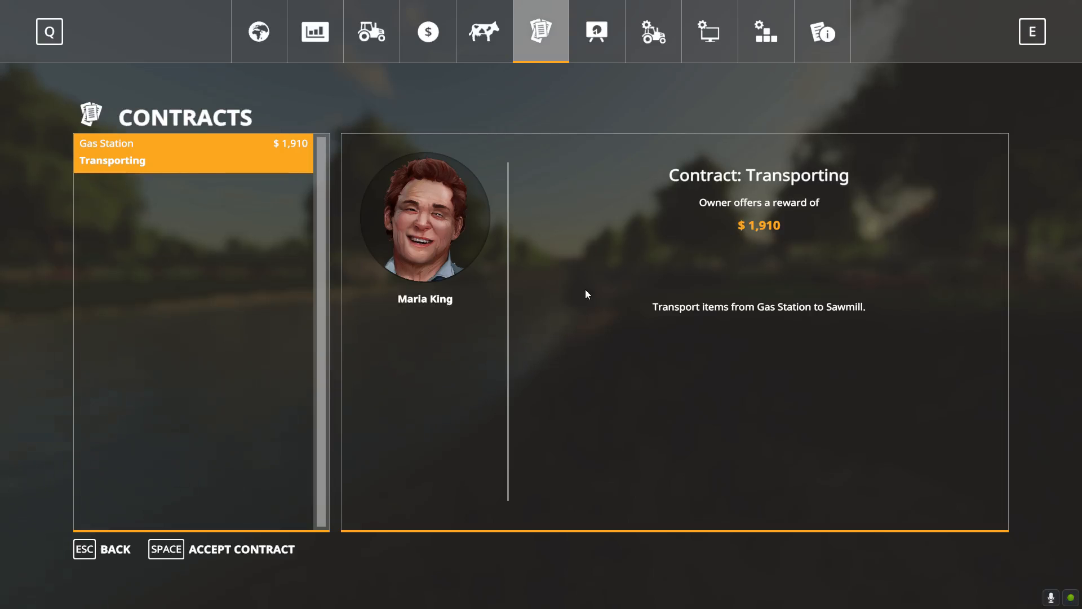
pyautogui.press('Escape')
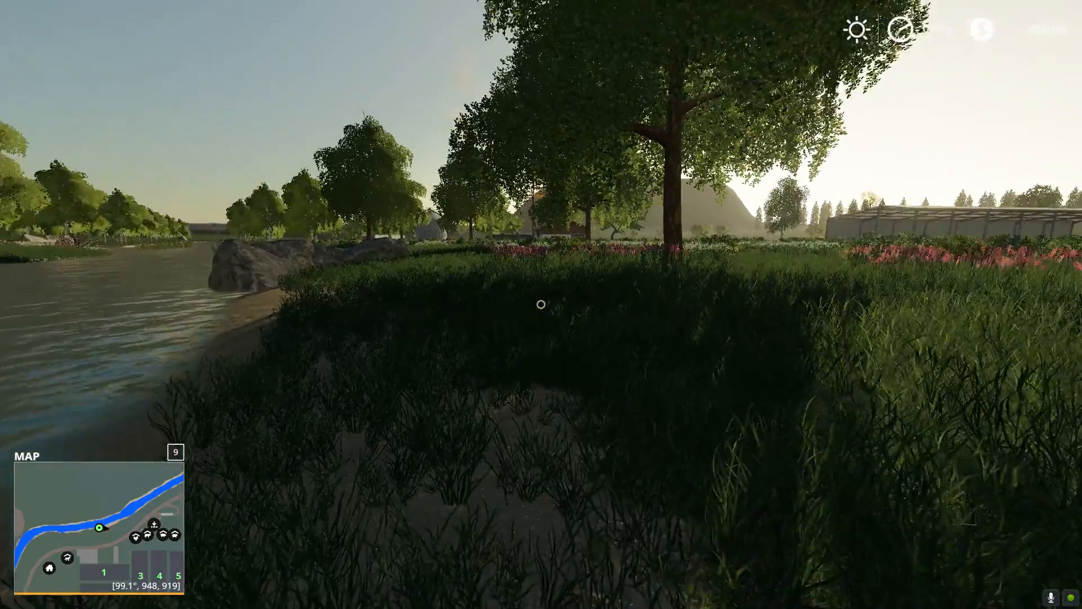
pyautogui.press('Escape')
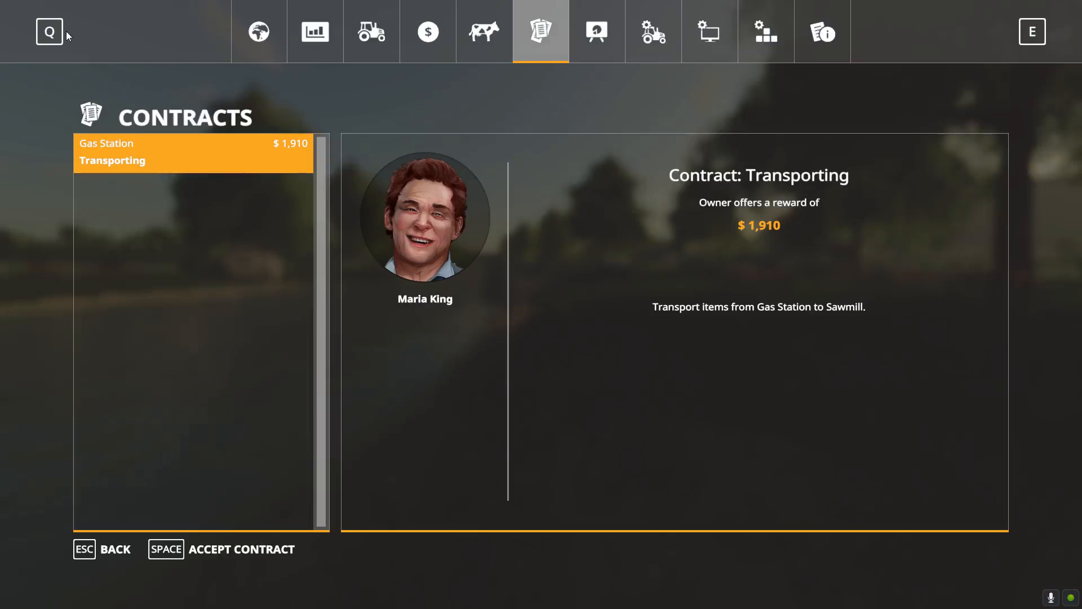
pyautogui.click(221, 551)
pyautogui.press('Escape')
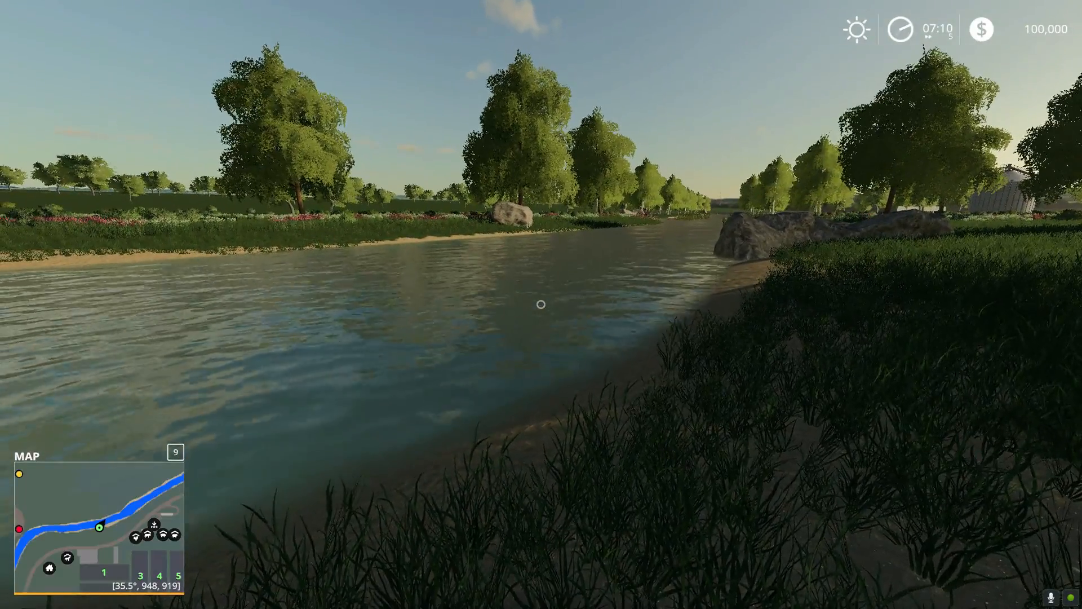
# Step: Examine the transport contract's markers near the shop and the sawmill on the enlarged minimap and the full map
pyautogui.press('9')
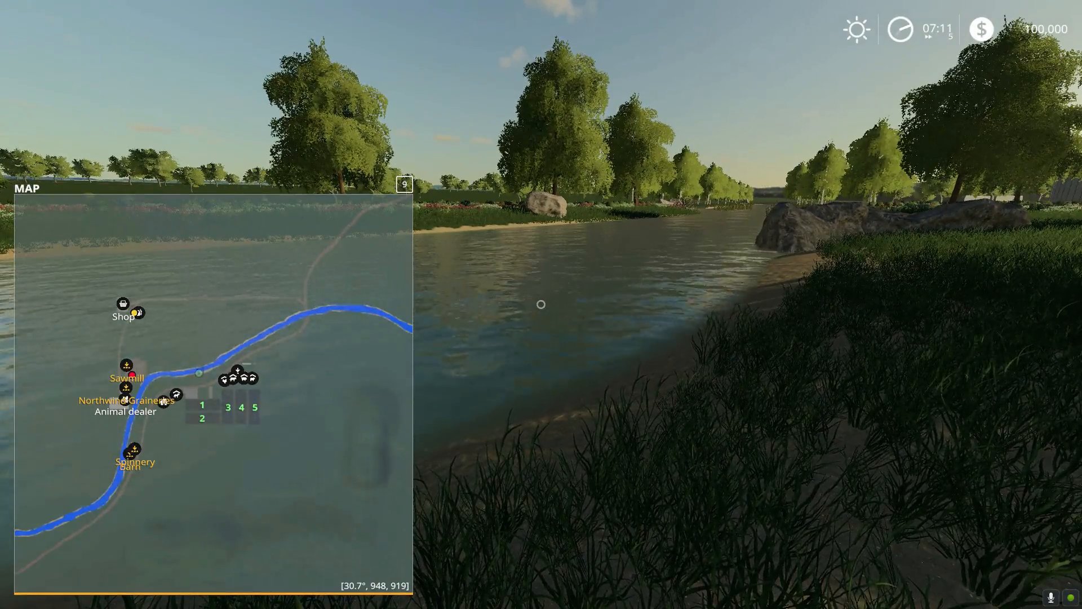
pyautogui.press('Escape')
pyautogui.press('Escape')
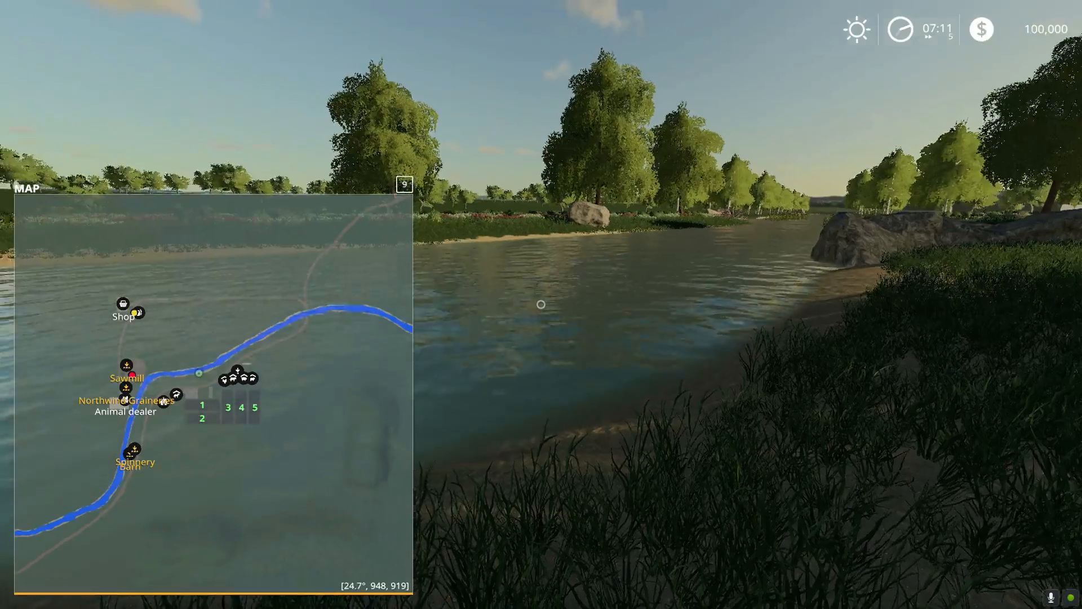
pyautogui.press('Escape')
pyautogui.click(244, 36)
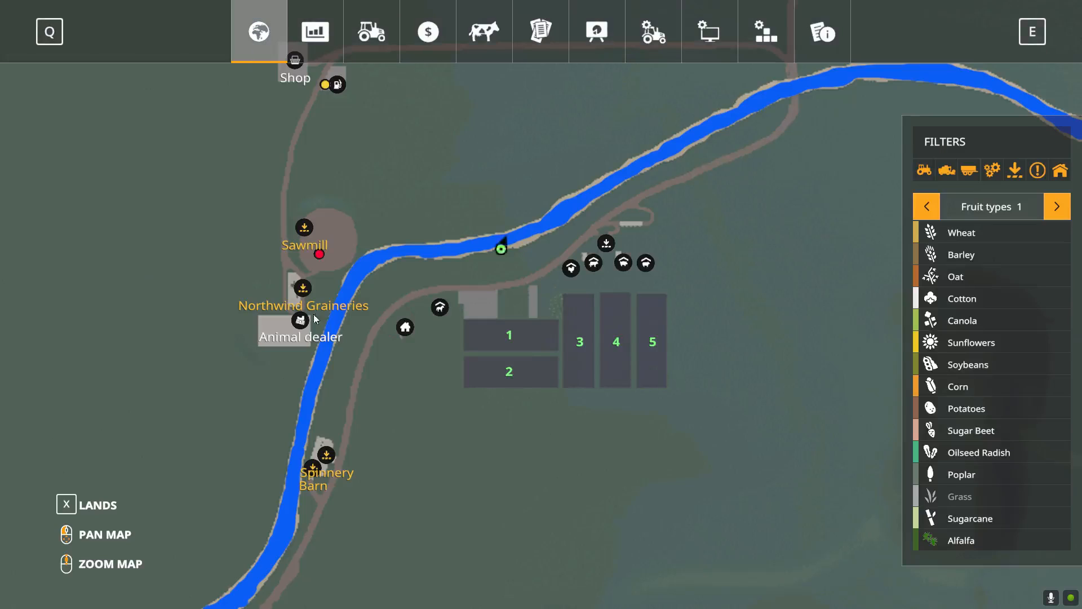
pyautogui.scroll(3, 298, 300)
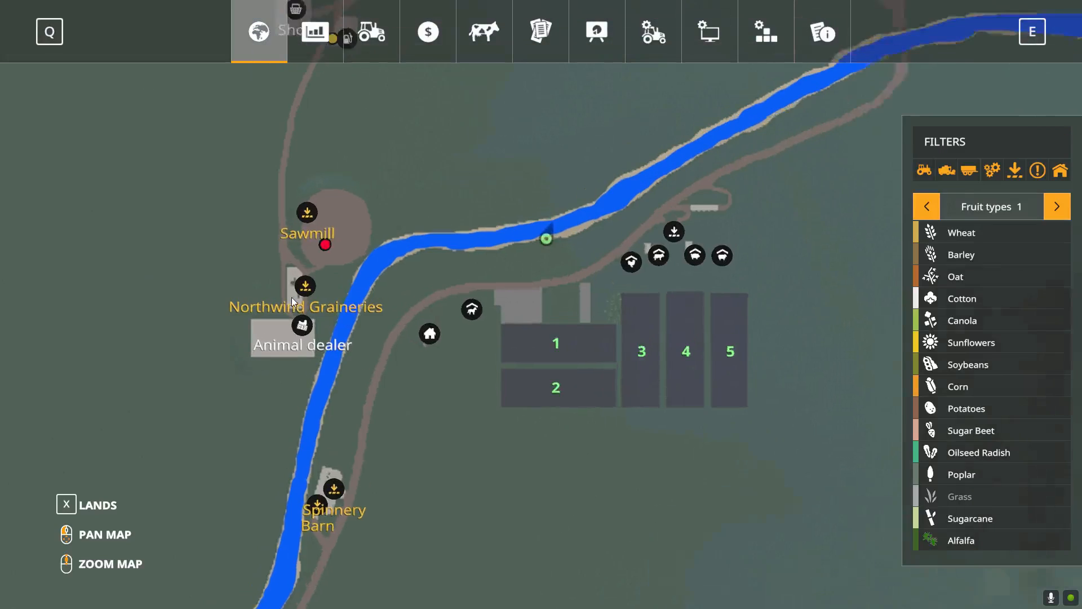
pyautogui.moveTo(299, 299); pyautogui.dragTo(364, 338)
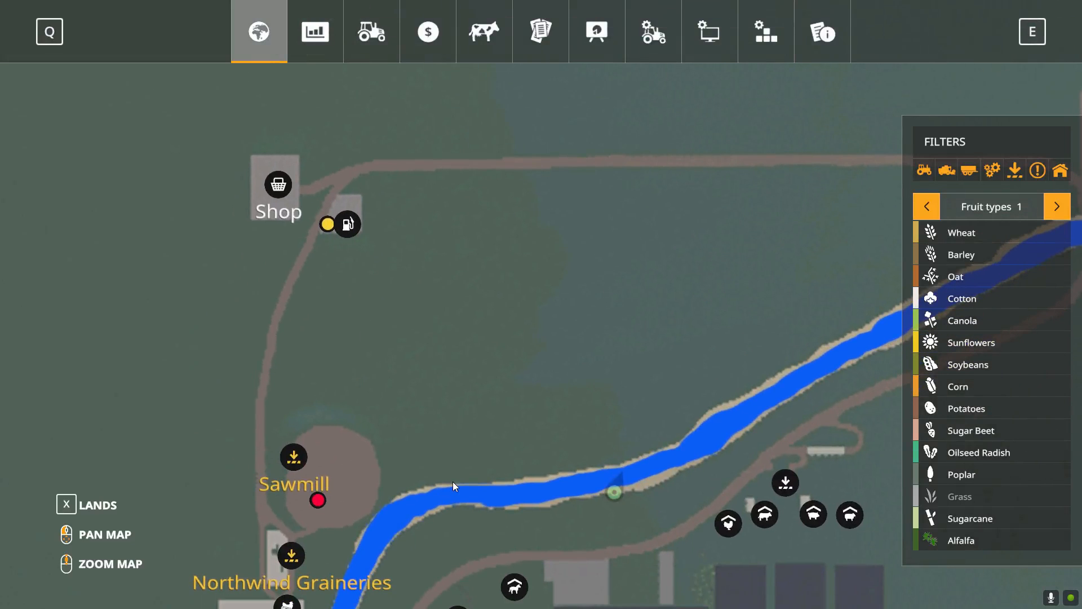
pyautogui.press('Escape')
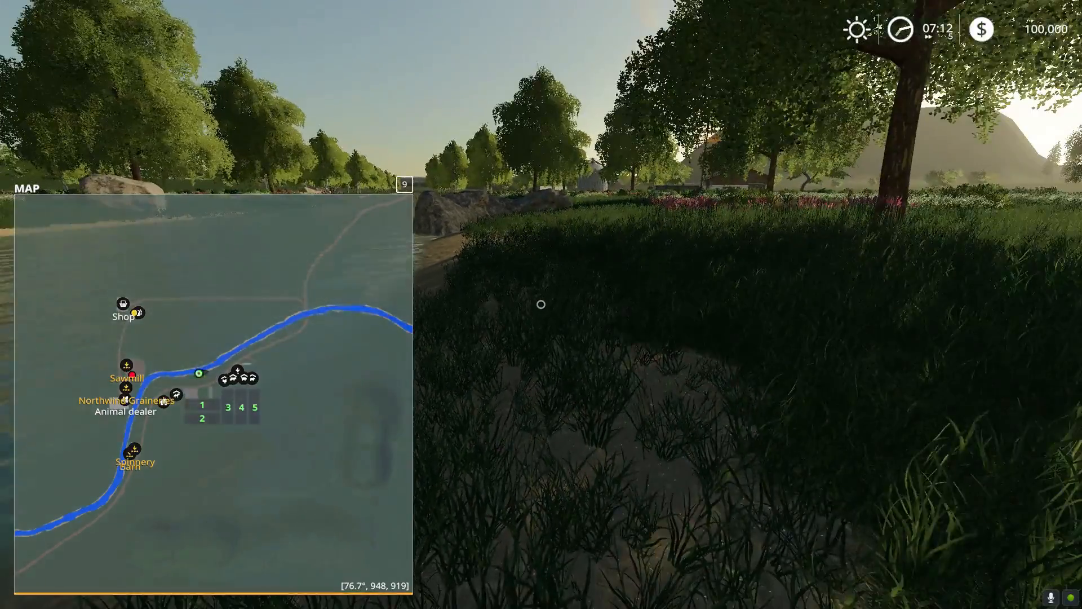
pyautogui.press('9')
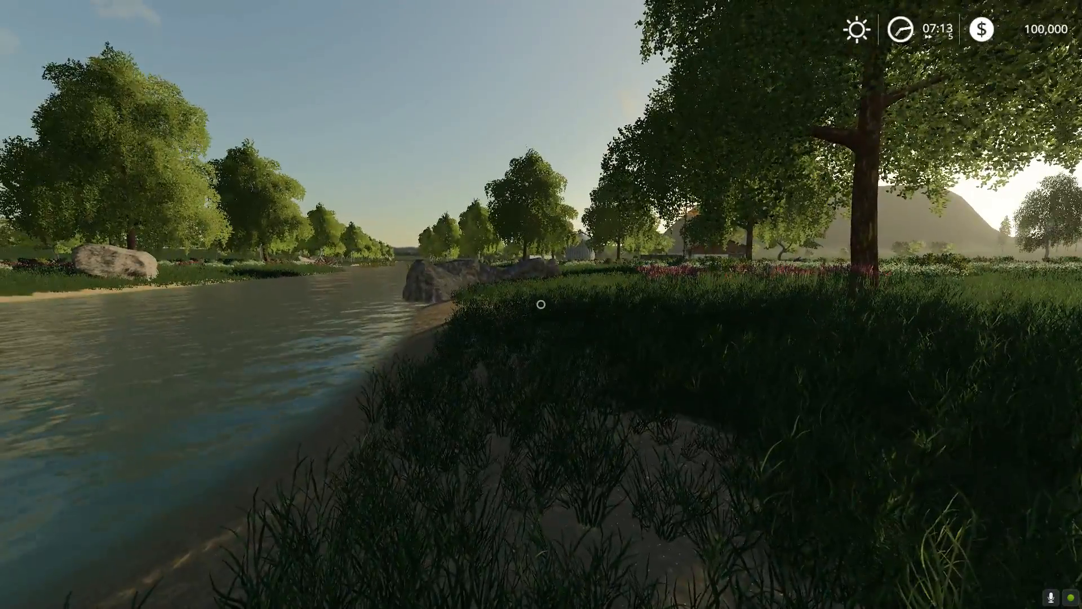
pyautogui.press('d')
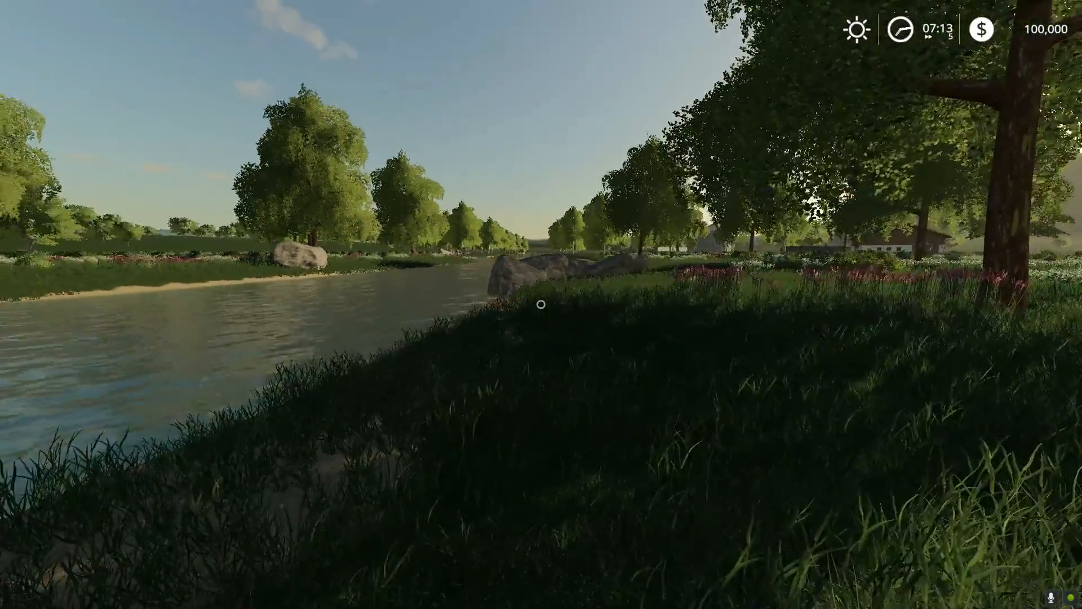
pyautogui.press('w')
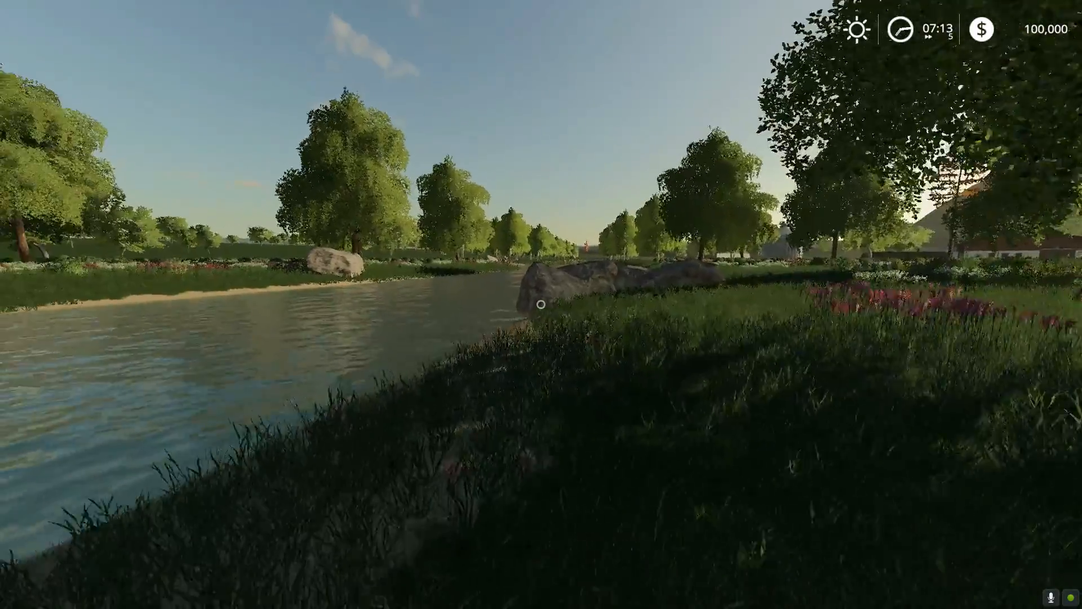
pyautogui.press('a')
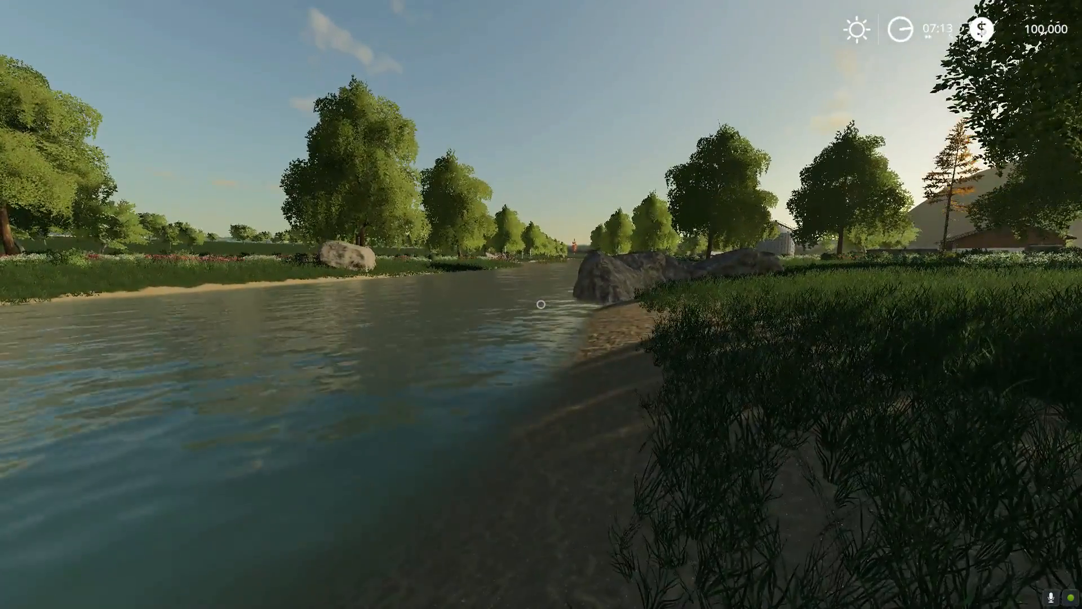